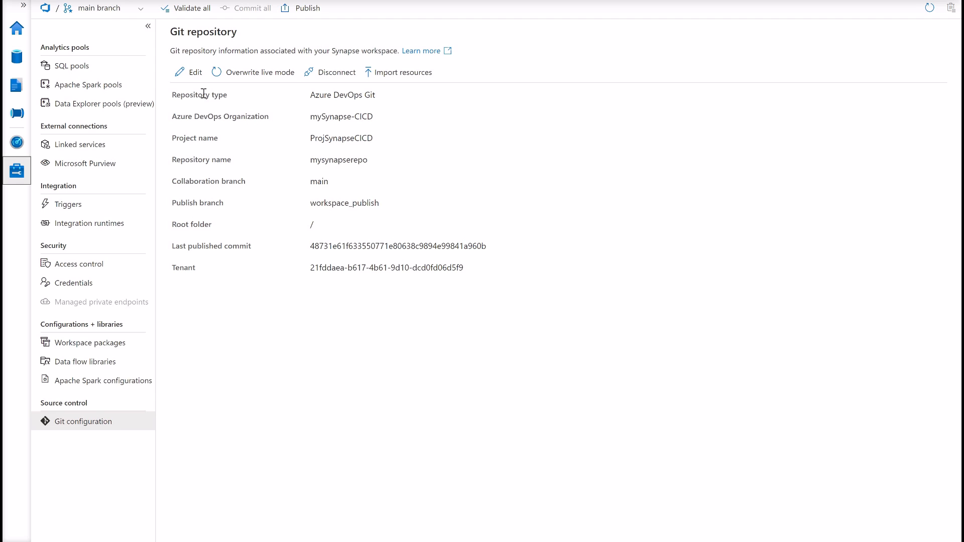
Step: Go to the Develop hub and create a branch named with the developer's first name followed by /mynewpipeline, based on main
{"action": "left_click", "coordinate": [113, 8]}
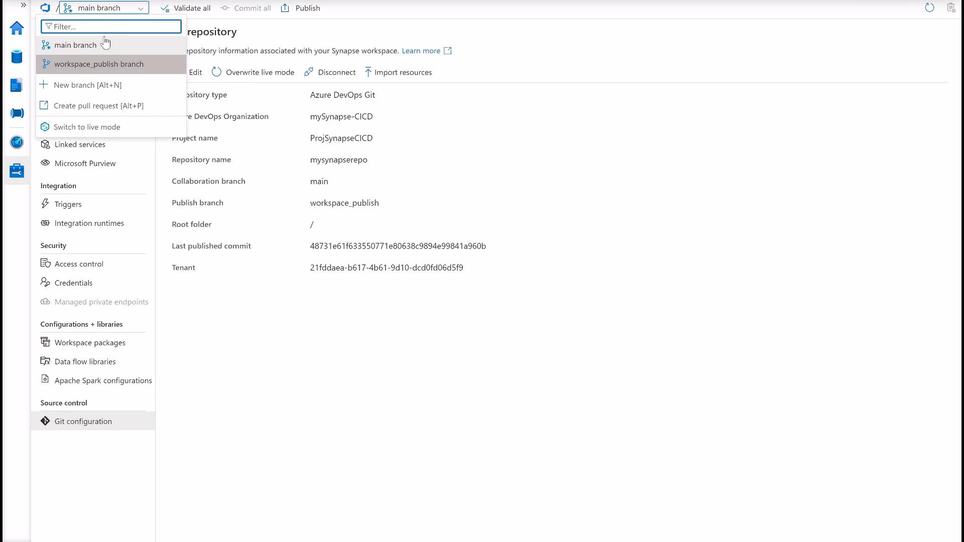
{"action": "left_click", "coordinate": [87, 48]}
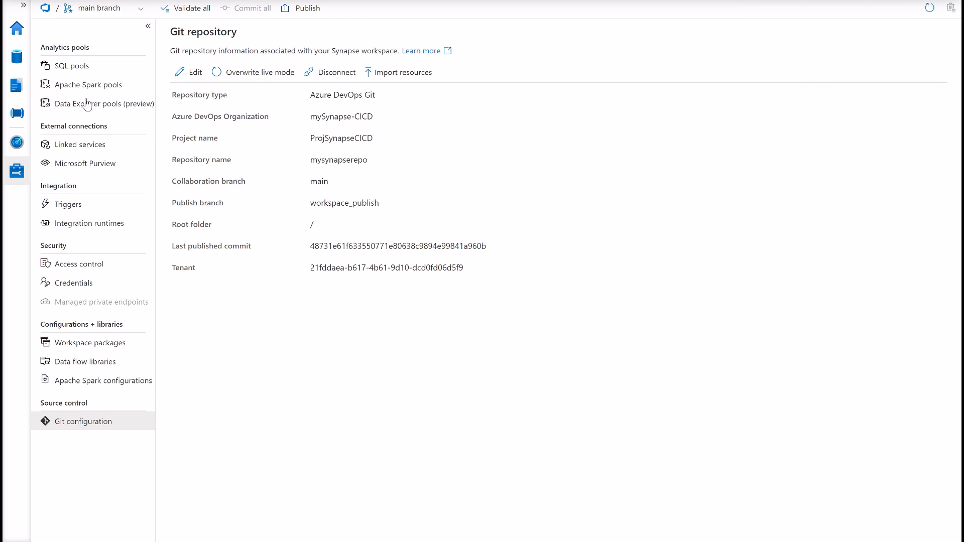
{"action": "left_click", "coordinate": [29, 86]}
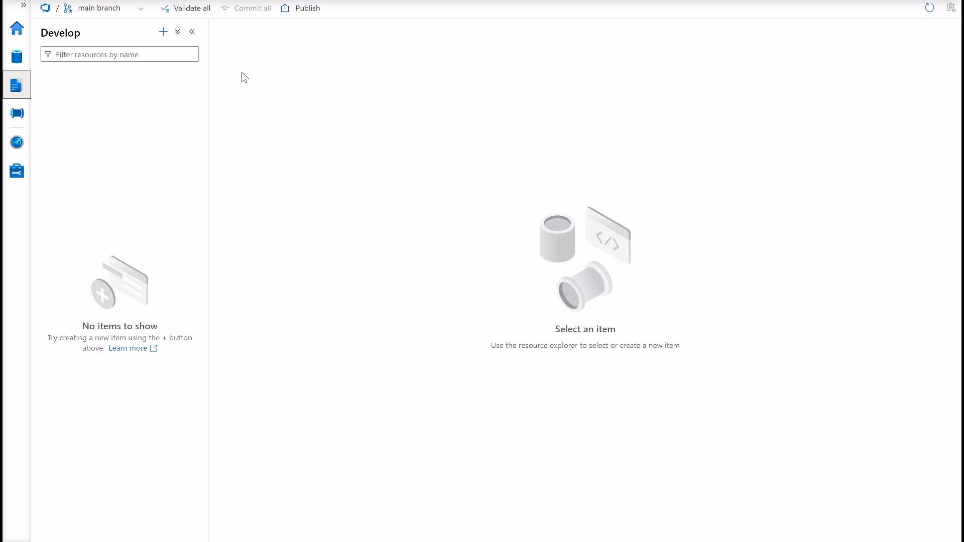
{"action": "left_click", "coordinate": [140, 10]}
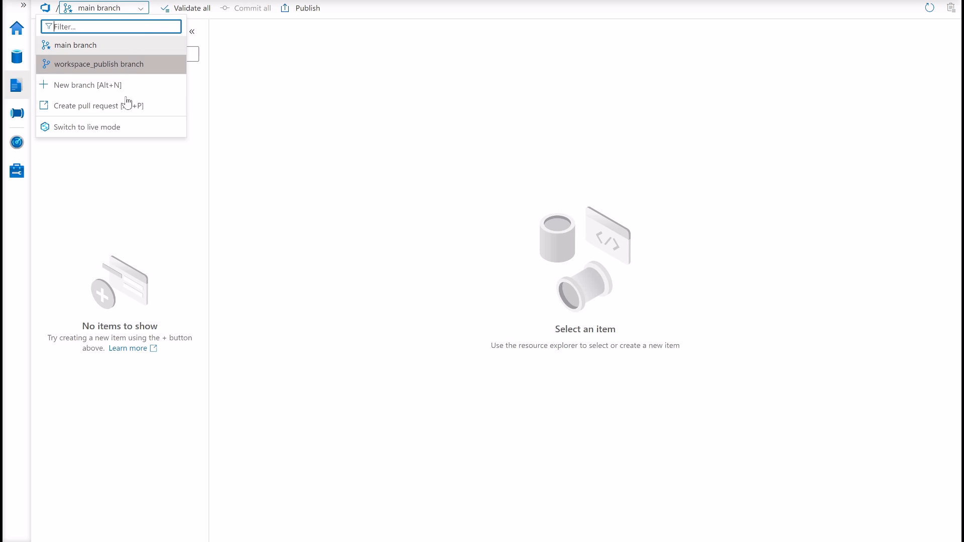
{"action": "left_click", "coordinate": [107, 92]}
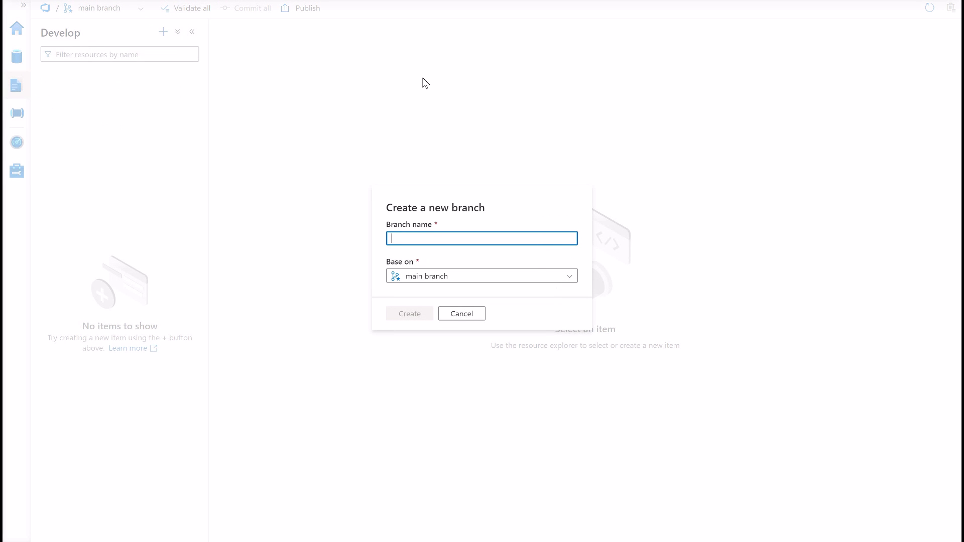
{"action": "type", "text": "rui/"}
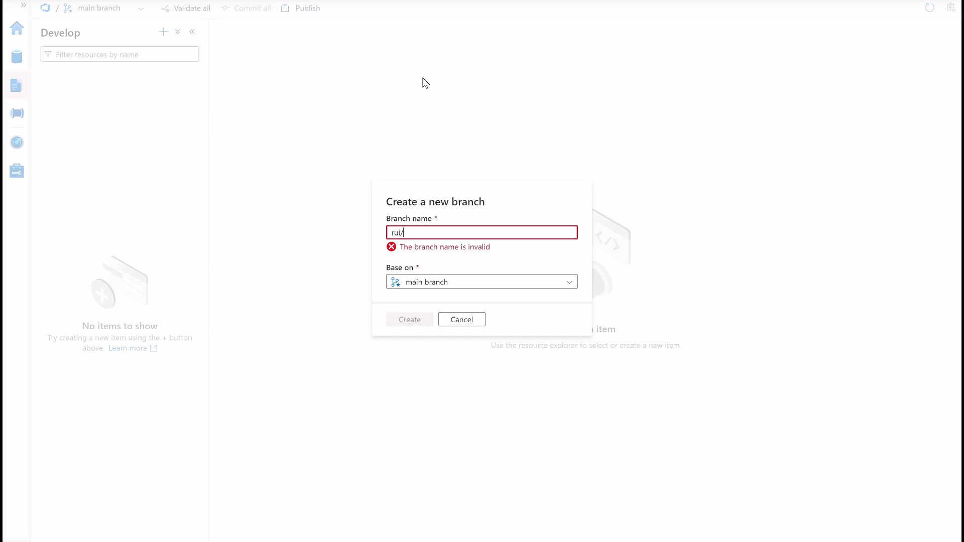
{"action": "type", "text": "mynewpipeline"}
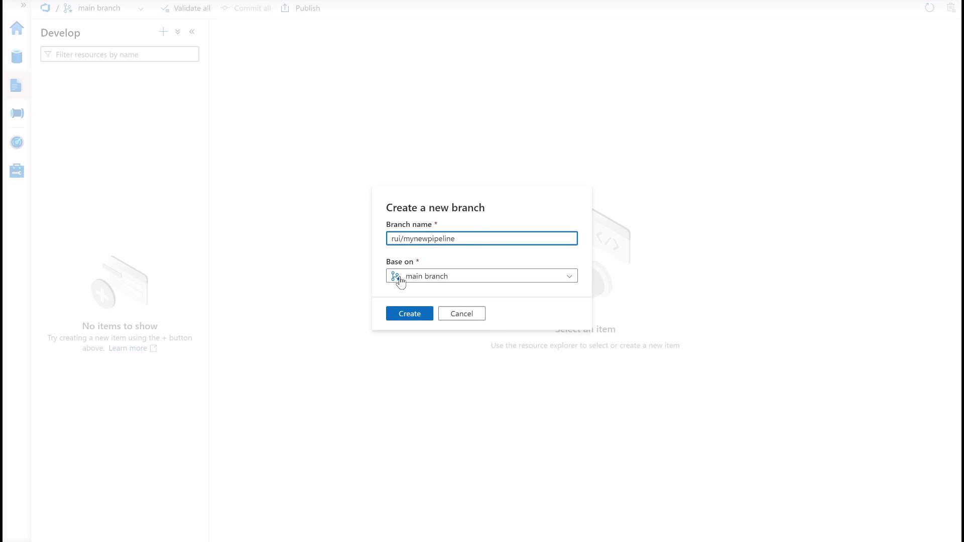
{"action": "left_click", "coordinate": [416, 316]}
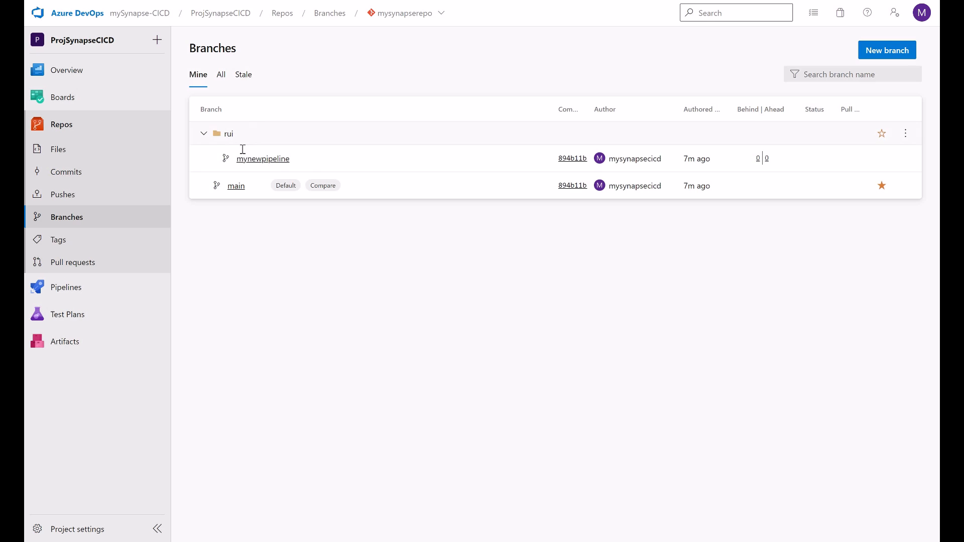
Step: Switch to Azure DevOps and compare the repository files in the new mynewpipeline branch with those in main
{"action": "left_click", "coordinate": [280, 160]}
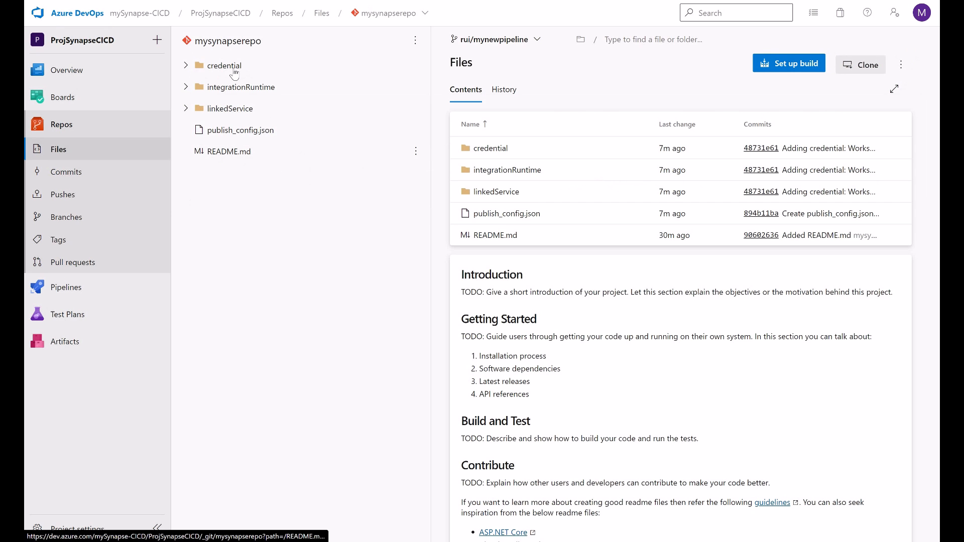
{"action": "left_click", "coordinate": [535, 41]}
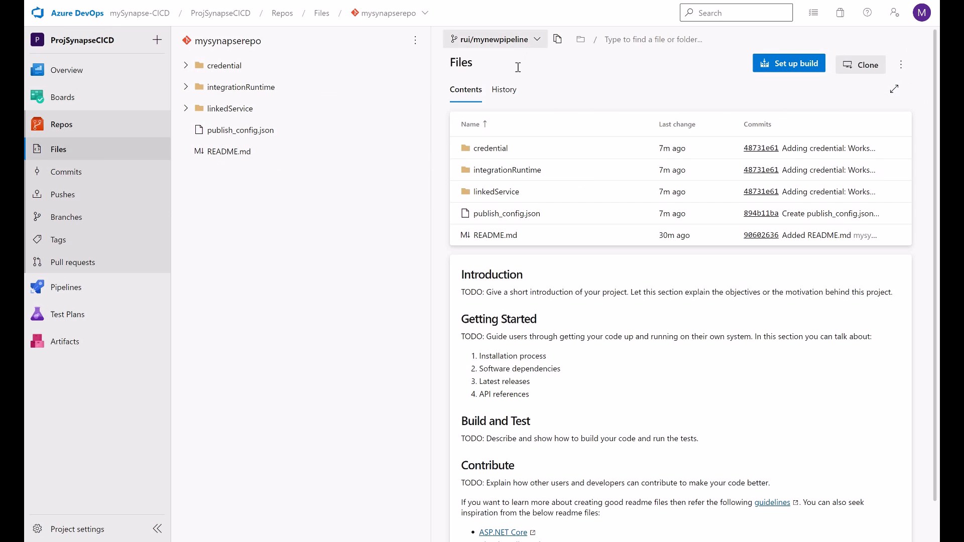
{"action": "left_click", "coordinate": [483, 107]}
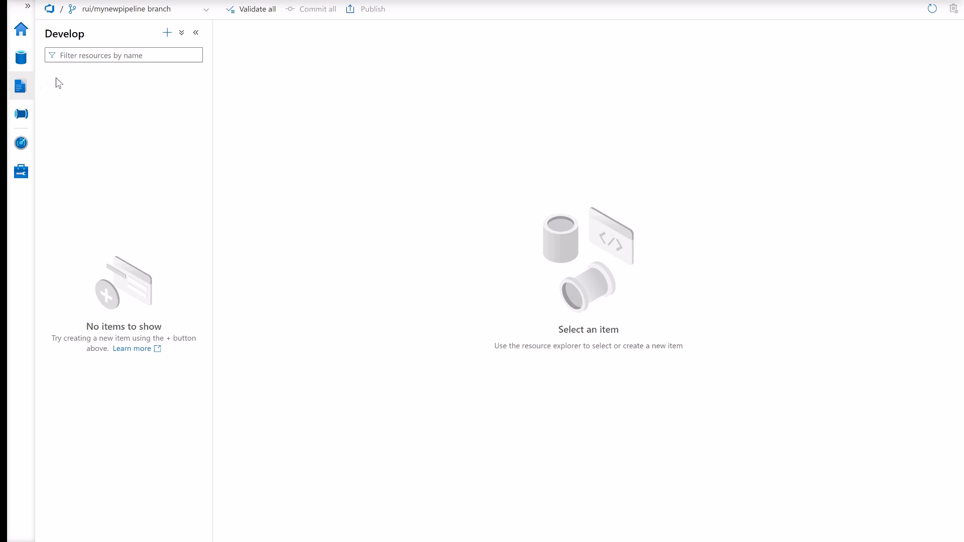
Step: Back in Synapse Studio, create a notebook attached to mysparkpool with a code cell containing print ("hello world")
{"action": "left_click", "coordinate": [167, 33]}
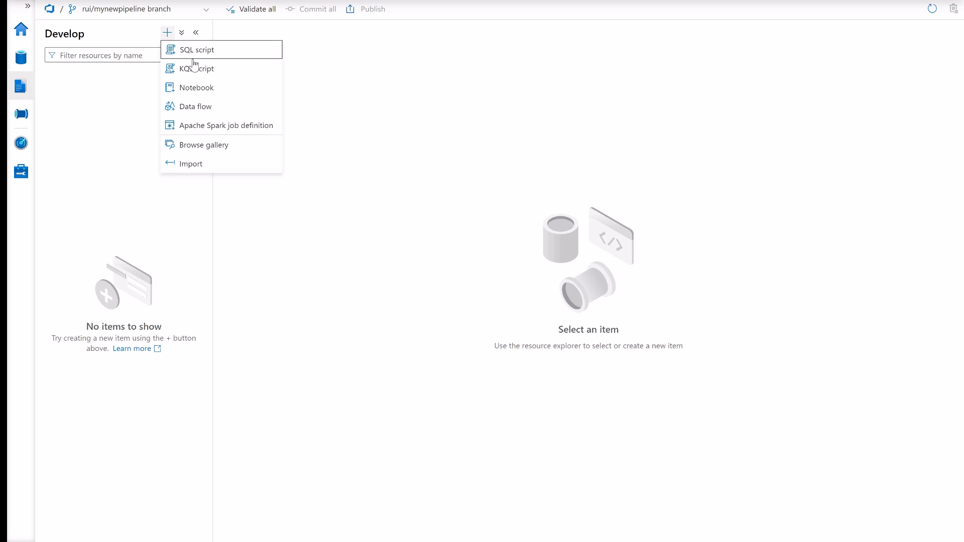
{"action": "left_click", "coordinate": [196, 88]}
{"action": "left_click", "coordinate": [522, 54]}
{"action": "left_click", "coordinate": [531, 75]}
{"action": "left_click", "coordinate": [329, 120]}
{"action": "type", "text": "print "}
{"action": "type", "text": "(\"hello worl"}
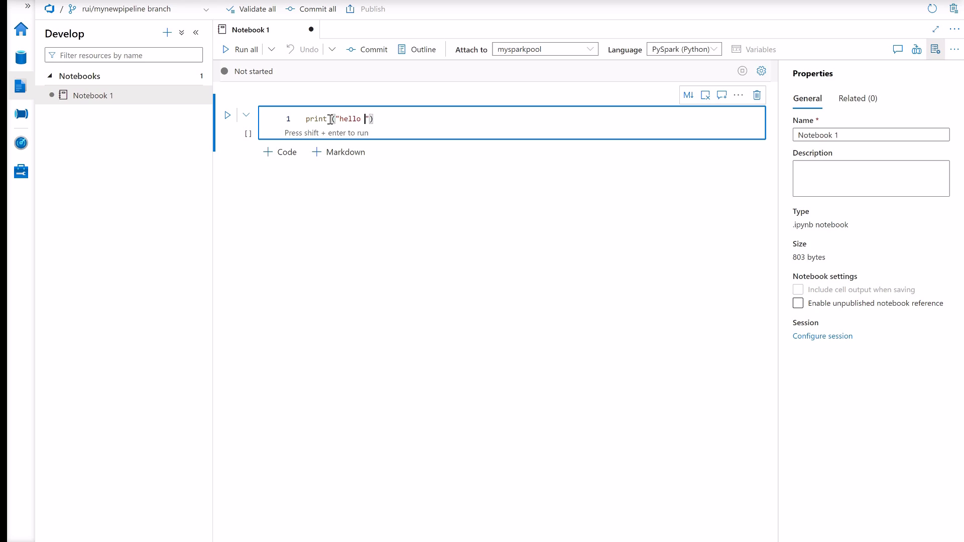
{"action": "type", "text": "d"}
Step: Rename the notebook as mynewnotebook and commit it to the Git repository
{"action": "left_click_drag", "start_coordinate": [842, 135], "coordinate": [784, 131]}
{"action": "type", "text": "mynewn"}
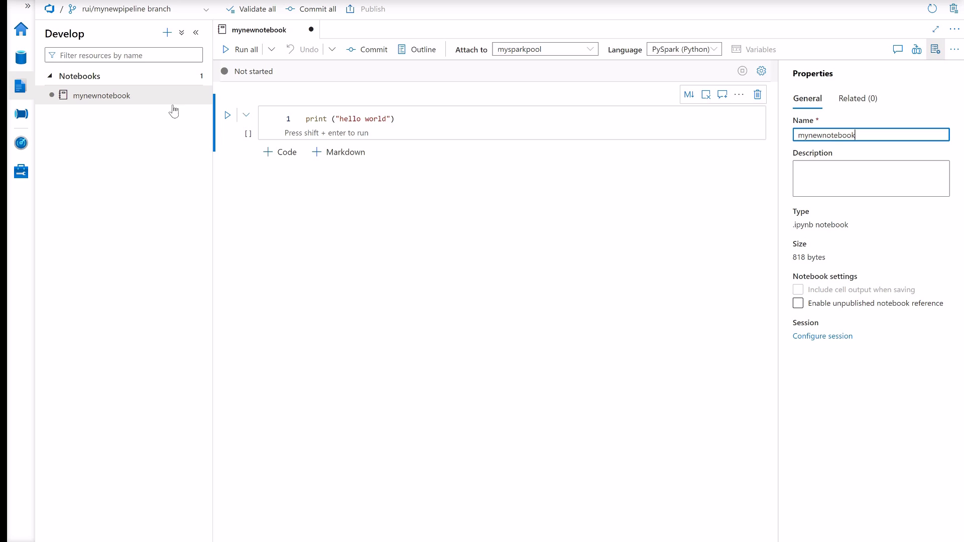
{"action": "left_click", "coordinate": [377, 49]}
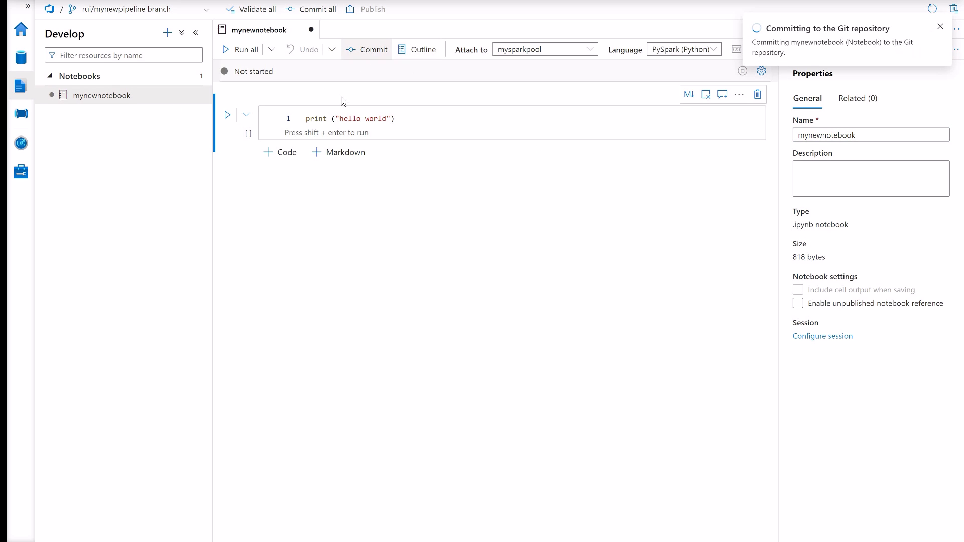
Step: Create a new pipeline in the Integrate hub
{"action": "left_click", "coordinate": [21, 115]}
{"action": "left_click", "coordinate": [167, 33]}
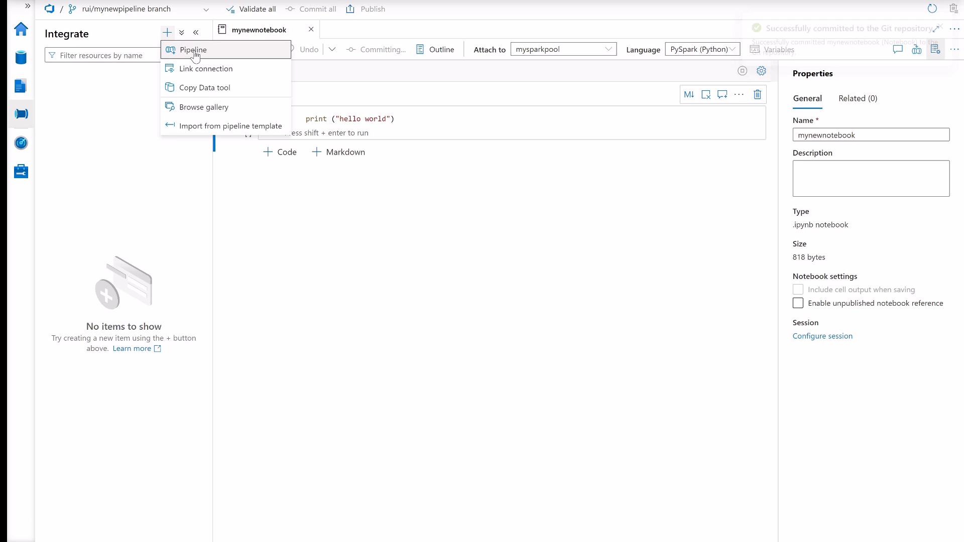
{"action": "left_click", "coordinate": [194, 49]}
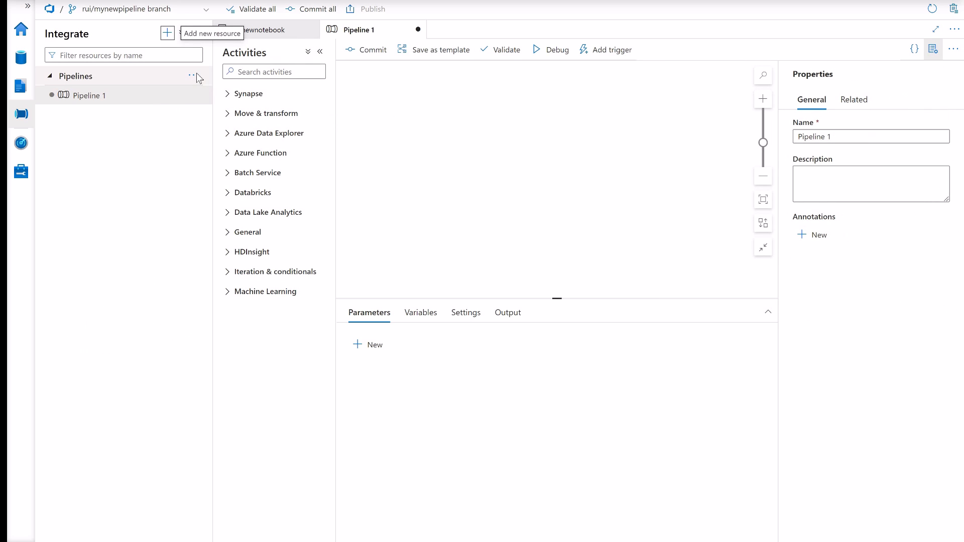
Step: Create a folder named with the developer's first name under Pipelines and move the new pipeline into it
{"action": "left_click", "coordinate": [198, 76]}
{"action": "left_click", "coordinate": [216, 111]}
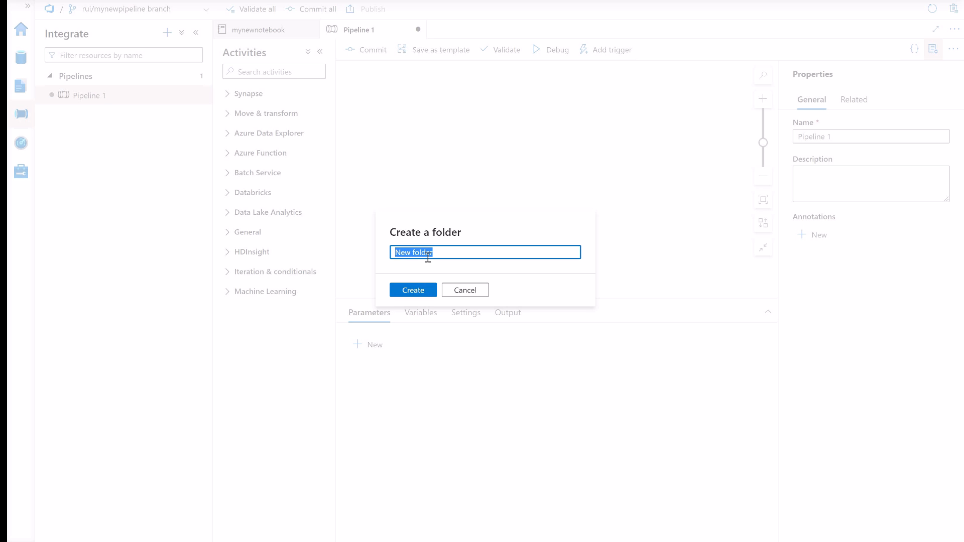
{"action": "type", "text": "rui"}
{"action": "left_click", "coordinate": [413, 290]}
{"action": "left_click_drag", "start_coordinate": [87, 102], "coordinate": [68, 115]}
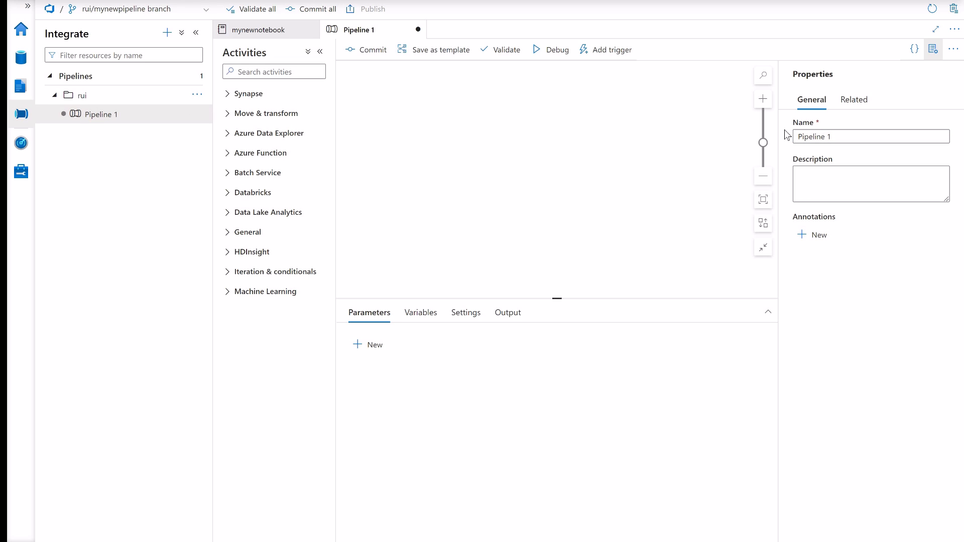
Step: Rename the pipeline as mynewpipeline
{"action": "double_click", "coordinate": [833, 141]}
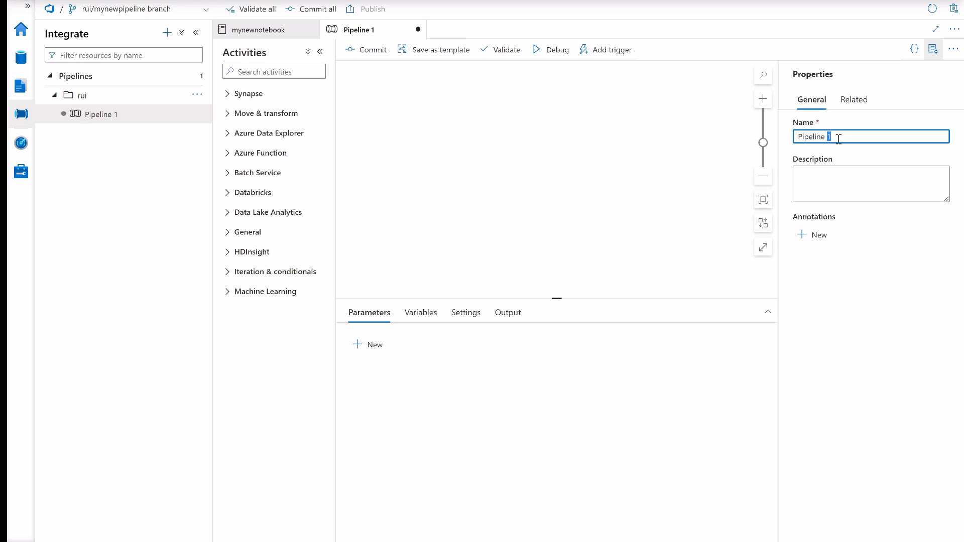
{"action": "left_click", "coordinate": [827, 137]}
{"action": "triple_click", "coordinate": [826, 139]}
{"action": "type", "text": "mynewpipeline"}
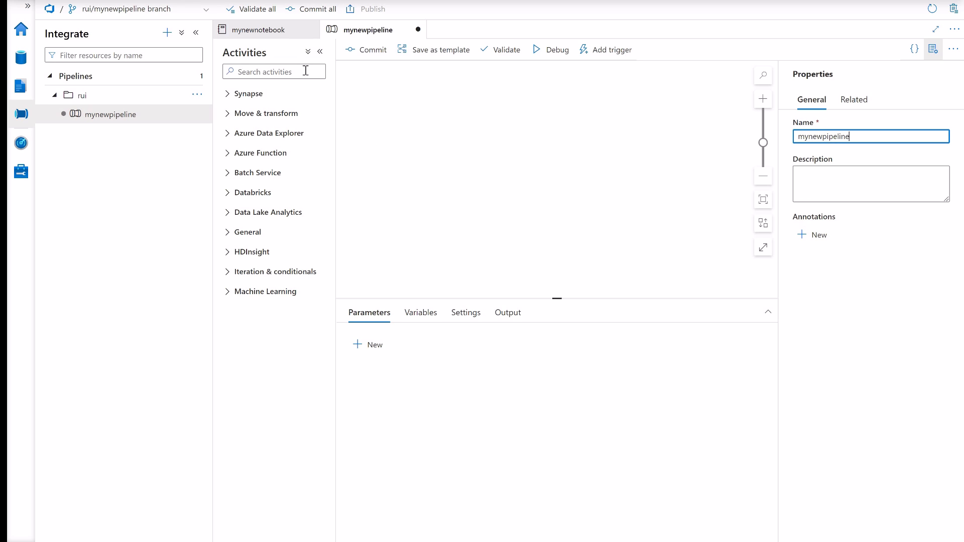
Step: Find the Synapse Notebook activity and add it to the pipeline canvas
{"action": "left_click", "coordinate": [295, 67]}
{"action": "type", "text": "noteboo"}
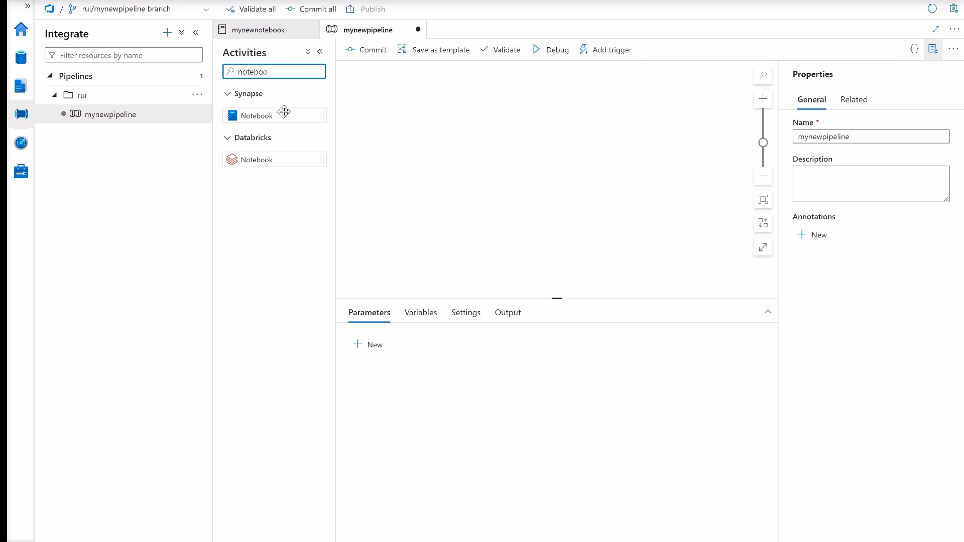
{"action": "left_click_drag", "start_coordinate": [281, 115], "coordinate": [442, 141]}
{"action": "left_click", "coordinate": [674, 107]}
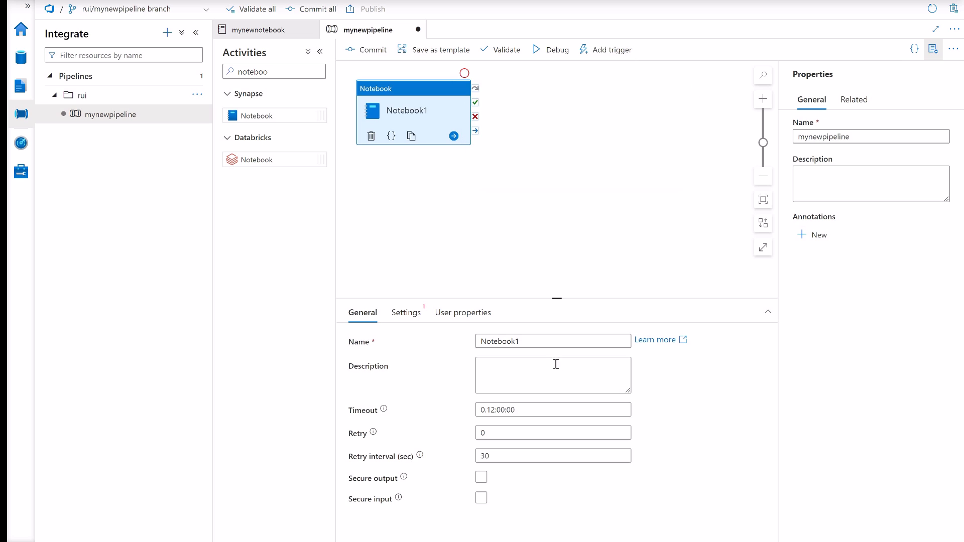
Step: Set mynewnotebook as the notebook run by the activity and commit all changes
{"action": "left_click", "coordinate": [405, 313]}
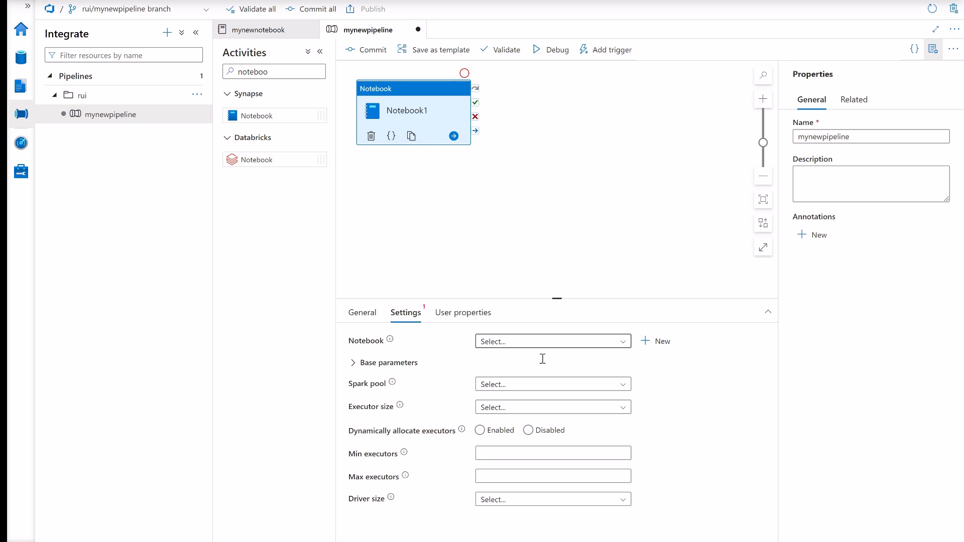
{"action": "left_click", "coordinate": [560, 341]}
{"action": "left_click", "coordinate": [582, 416]}
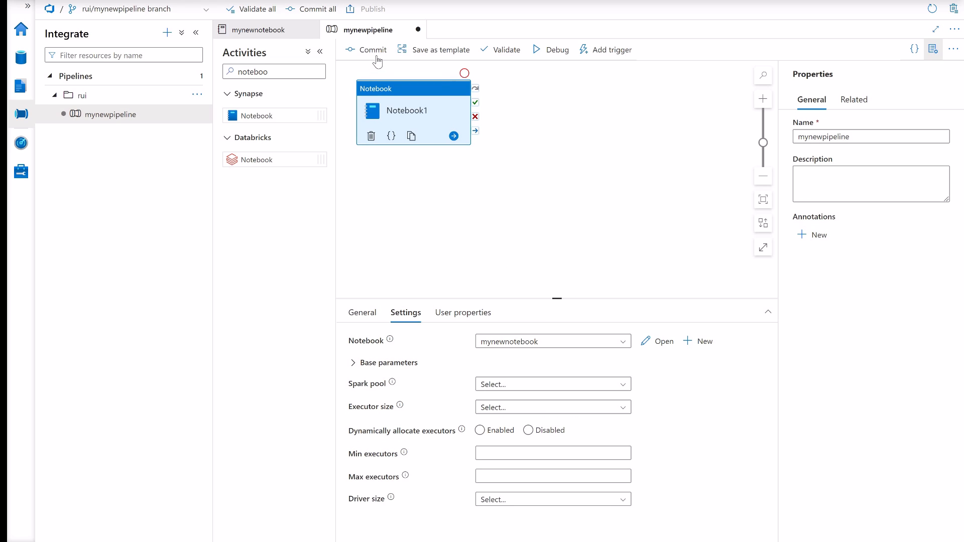
{"action": "left_click", "coordinate": [314, 9]}
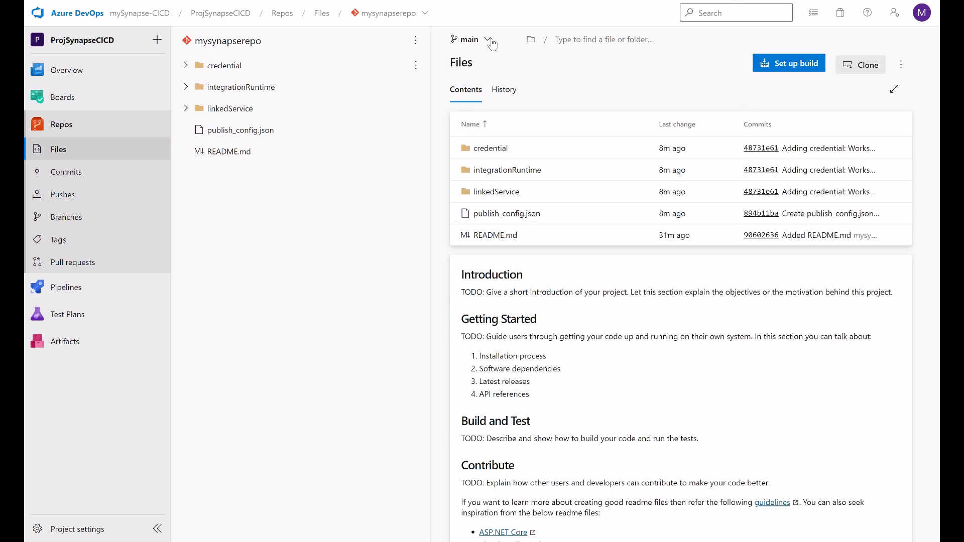
Step: Switch to Azure DevOps and examine the contents of the notebook and pipeline folders in the mynewpipeline branch
{"action": "left_click", "coordinate": [490, 40]}
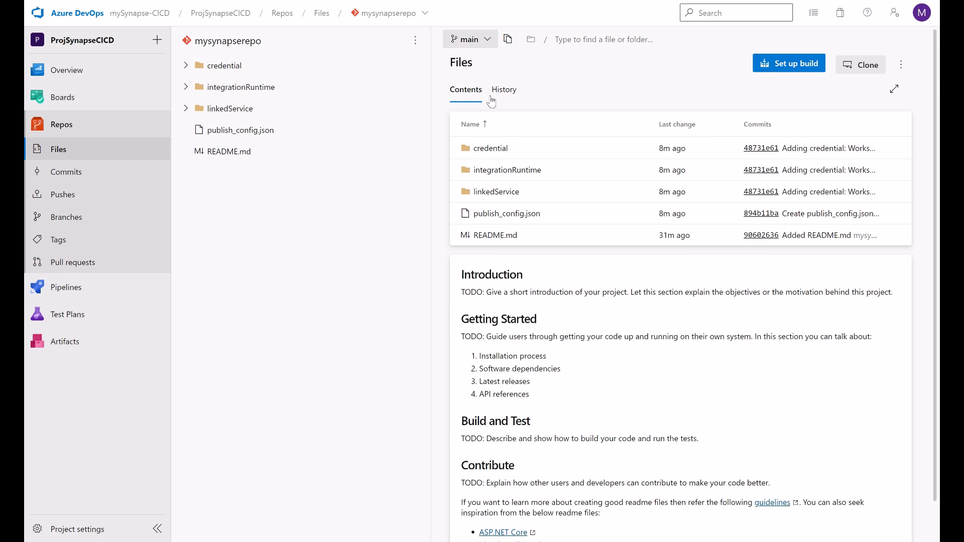
{"action": "left_click", "coordinate": [354, 132]}
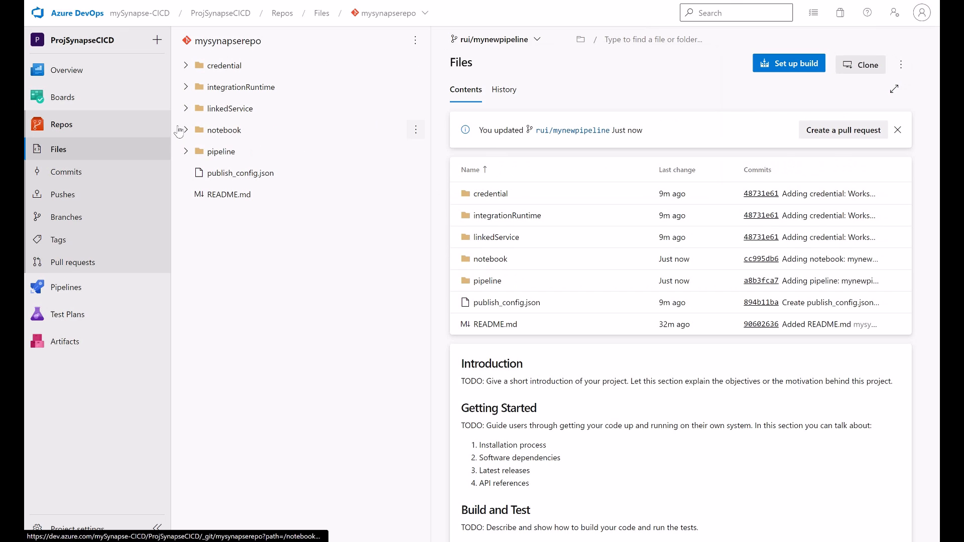
{"action": "left_click", "coordinate": [186, 130]}
{"action": "left_click", "coordinate": [186, 174]}
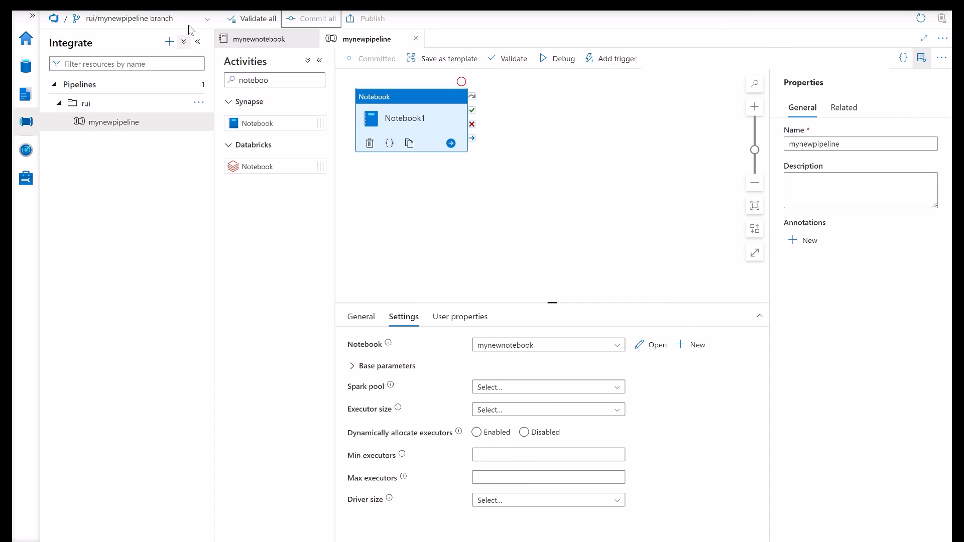
Step: In Synapse Studio, create a branch named with the second developer's first name followed by /newscript, based on main, and open the Develop hub
{"action": "left_click", "coordinate": [209, 21]}
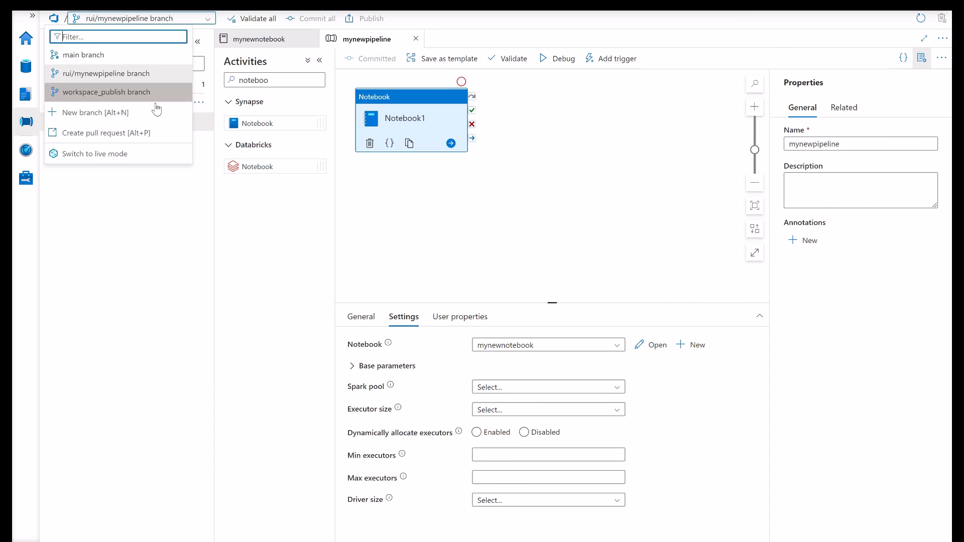
{"action": "left_click", "coordinate": [109, 115]}
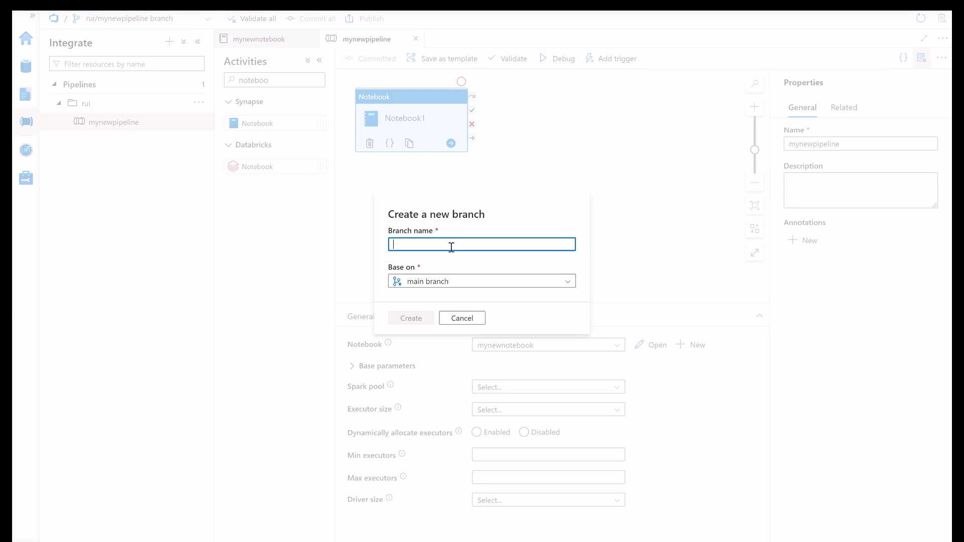
{"action": "type", "text": "john/"}
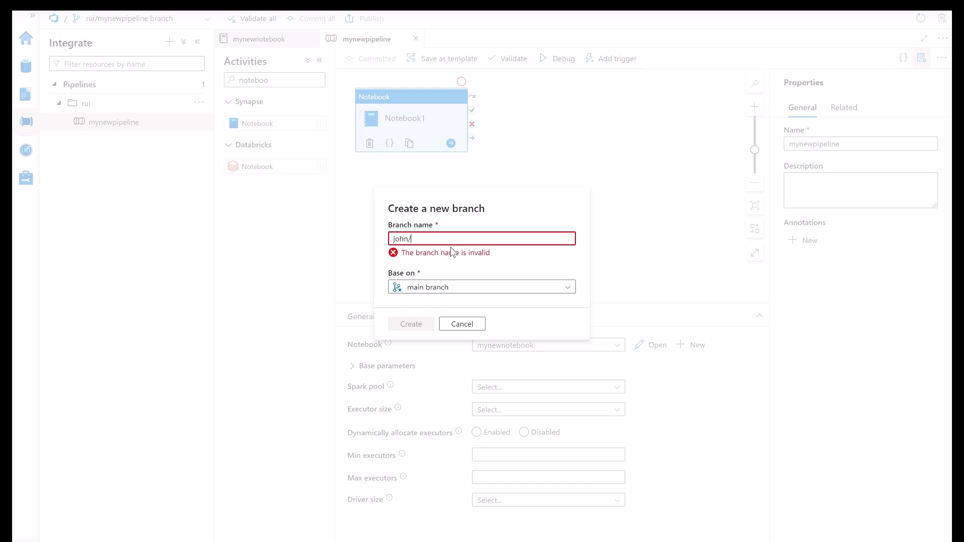
{"action": "type", "text": "d"}
{"action": "key", "text": "BackSpace"}
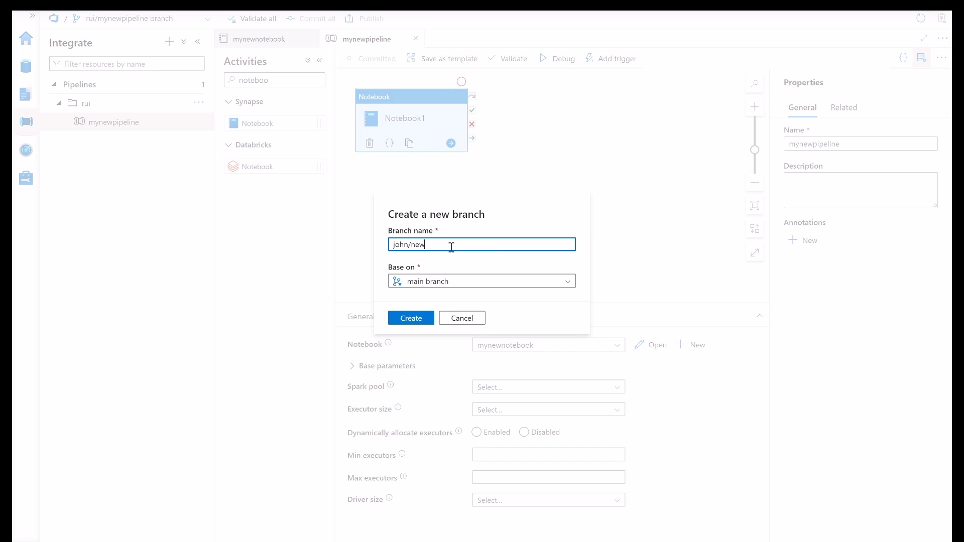
{"action": "left_click", "coordinate": [427, 318]}
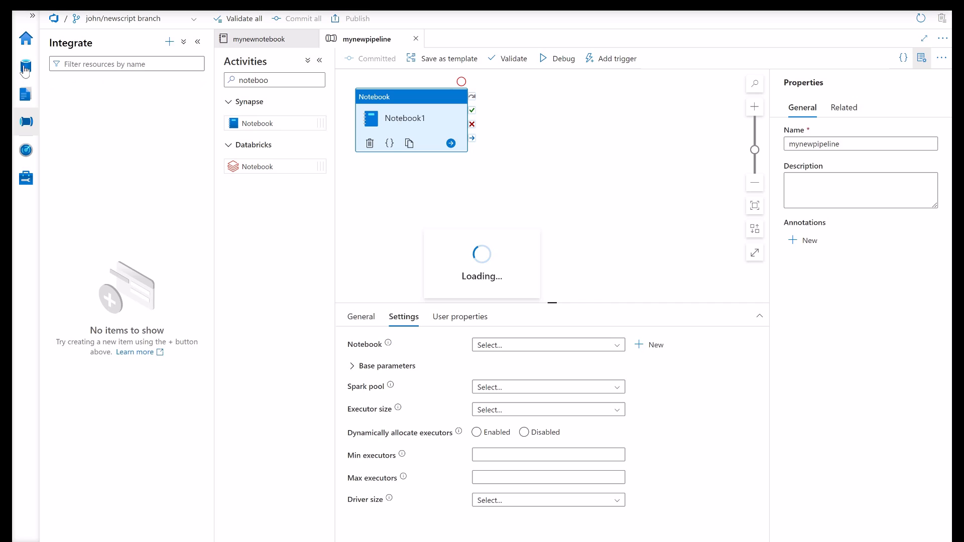
{"action": "left_click", "coordinate": [26, 94]}
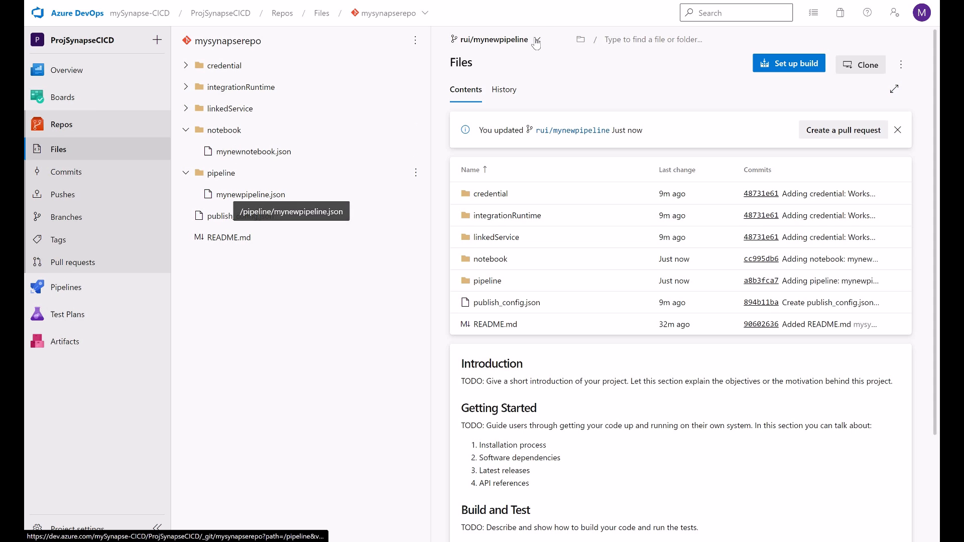
Step: In Azure DevOps, open the newscript branch from the branch list and examine its credential, integrationRuntime and linkedService folders
{"action": "left_click", "coordinate": [495, 40]}
{"action": "left_click", "coordinate": [53, 219]}
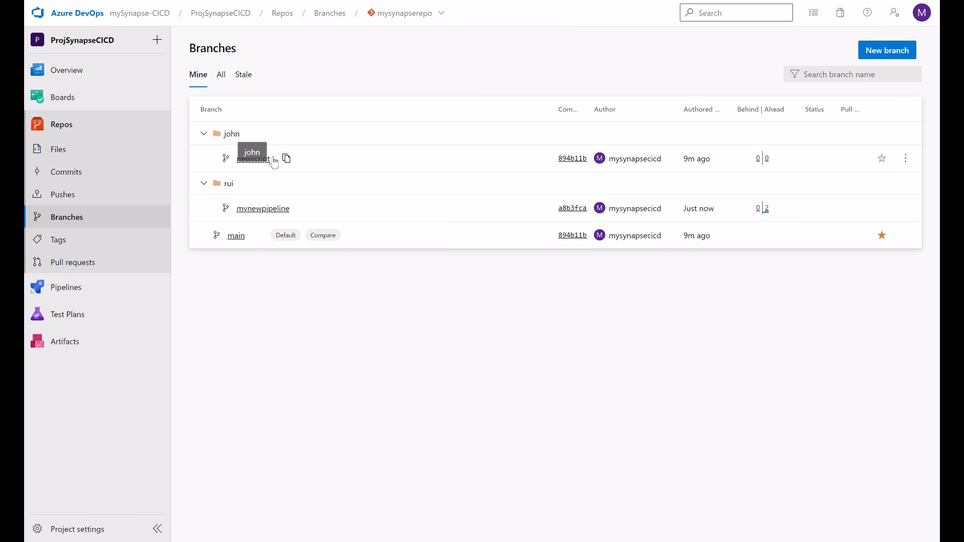
{"action": "left_click", "coordinate": [257, 160]}
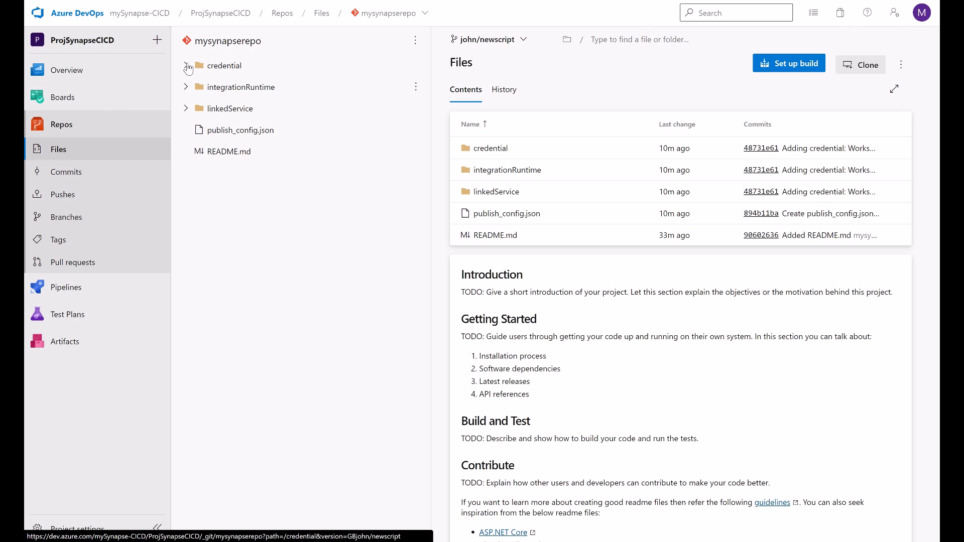
{"action": "left_click", "coordinate": [198, 66]}
{"action": "left_click", "coordinate": [243, 107]}
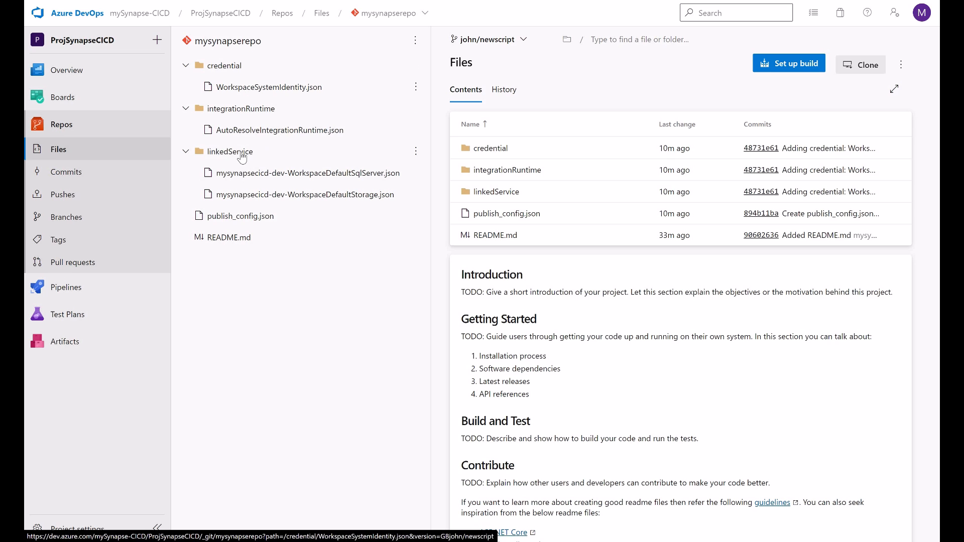
{"action": "left_click", "coordinate": [523, 40]}
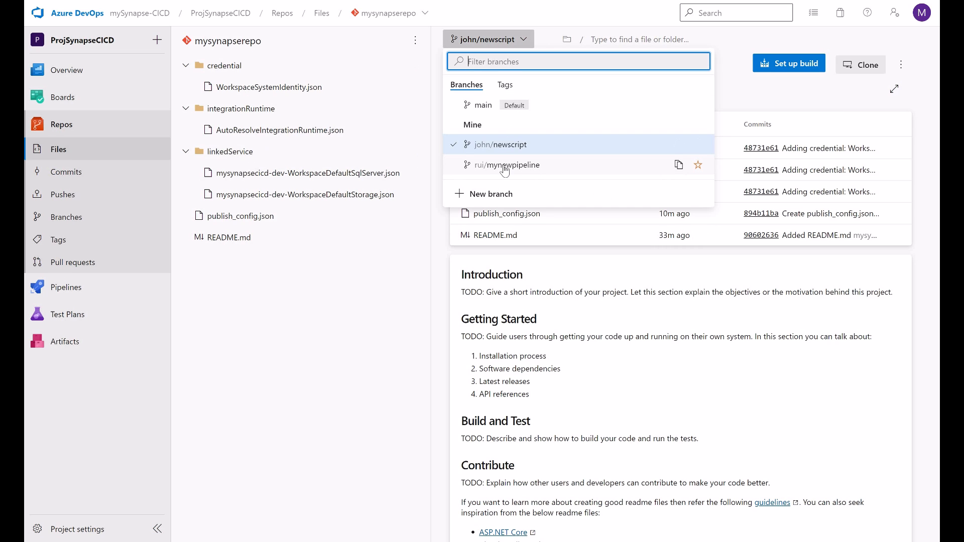
{"action": "left_click", "coordinate": [421, 149]}
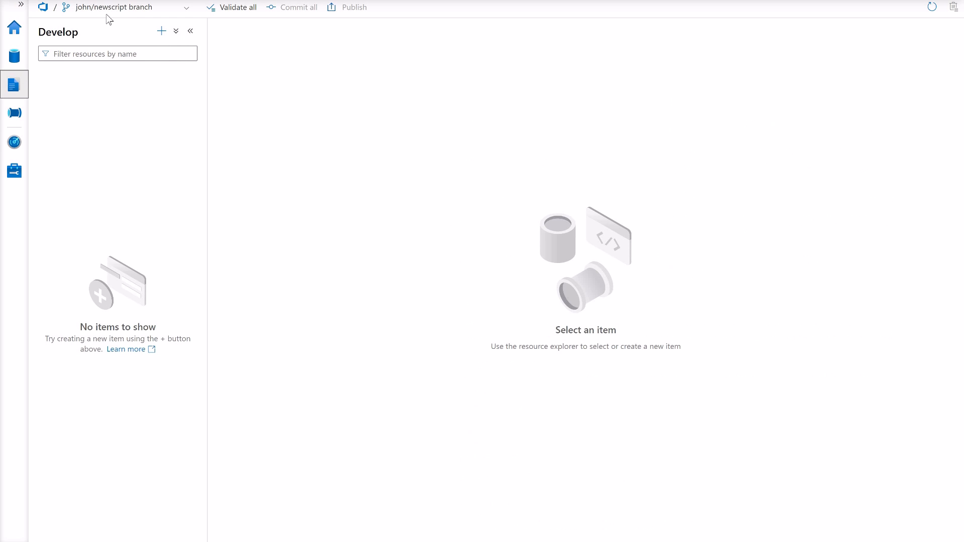
Step: In Synapse Studio, check the Integrate and Develop hubs for items in the newscript branch
{"action": "left_click", "coordinate": [20, 118]}
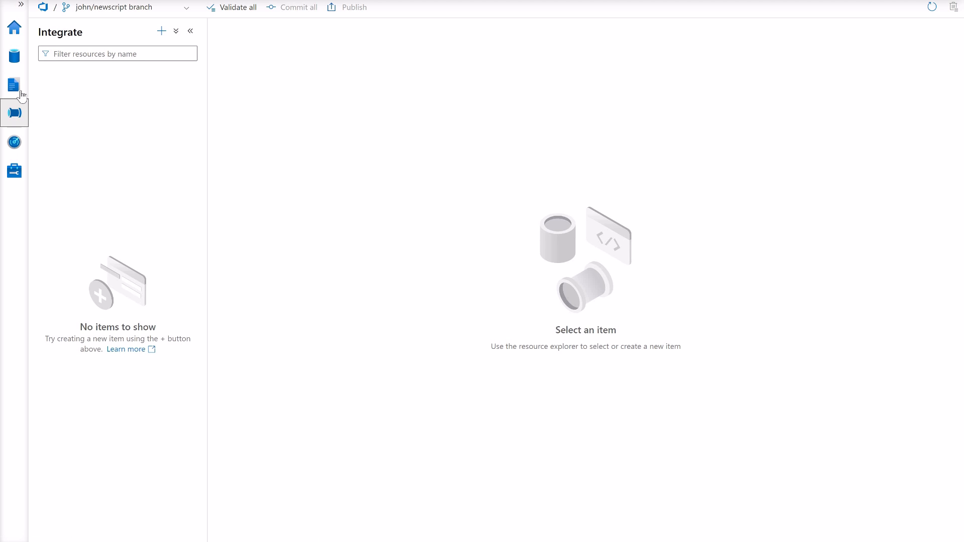
{"action": "left_click", "coordinate": [14, 85]}
{"action": "left_click", "coordinate": [16, 112]}
{"action": "left_click", "coordinate": [14, 85]}
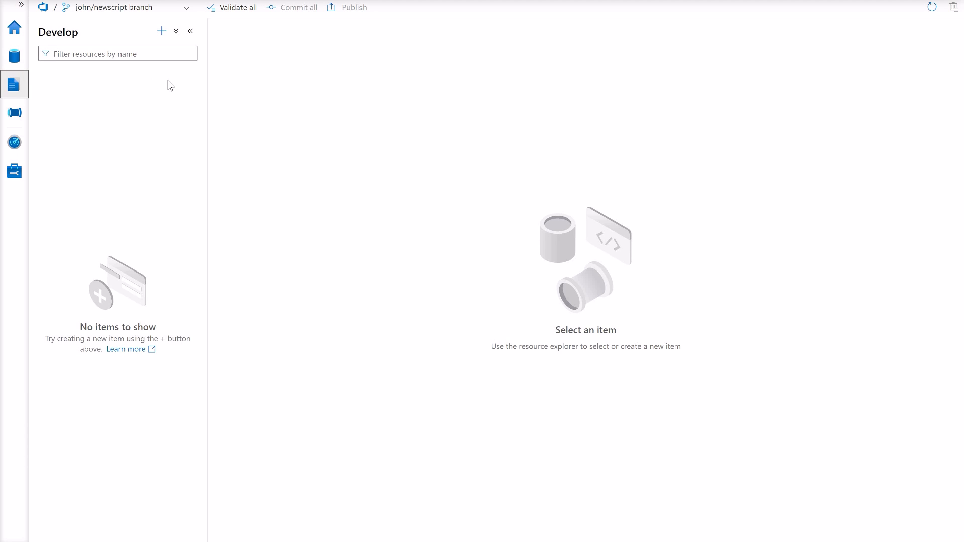
{"action": "left_click", "coordinate": [159, 33]}
{"action": "left_click", "coordinate": [202, 51]}
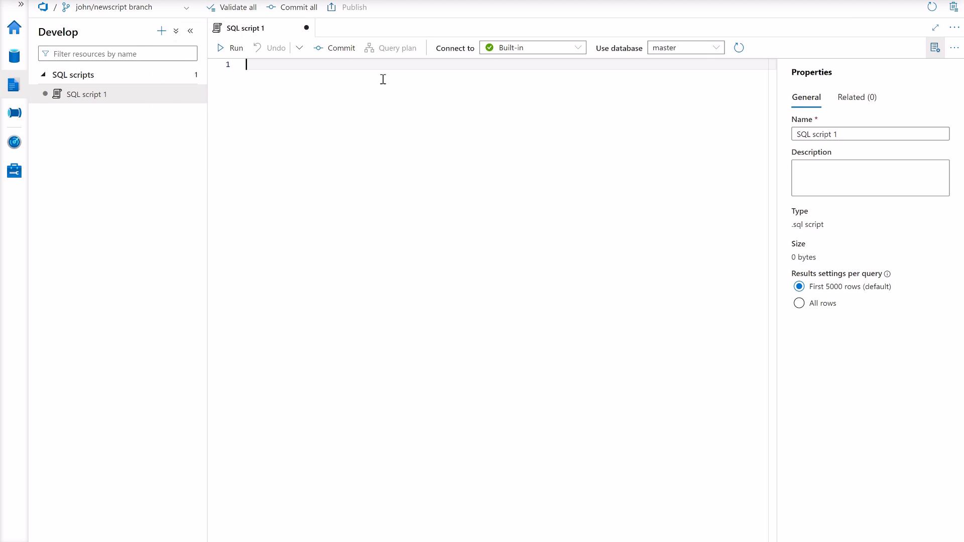
{"action": "type", "text": "select "}
{"action": "type", "text": "@@vres"}
{"action": "key", "text": "BackSpace"}
{"action": "key", "text": "BackSpace"}
{"action": "key", "text": "BackSpace"}
{"action": "type", "text": "e"}
{"action": "key", "text": "Tab"}
{"action": "left_click", "coordinate": [334, 53]}
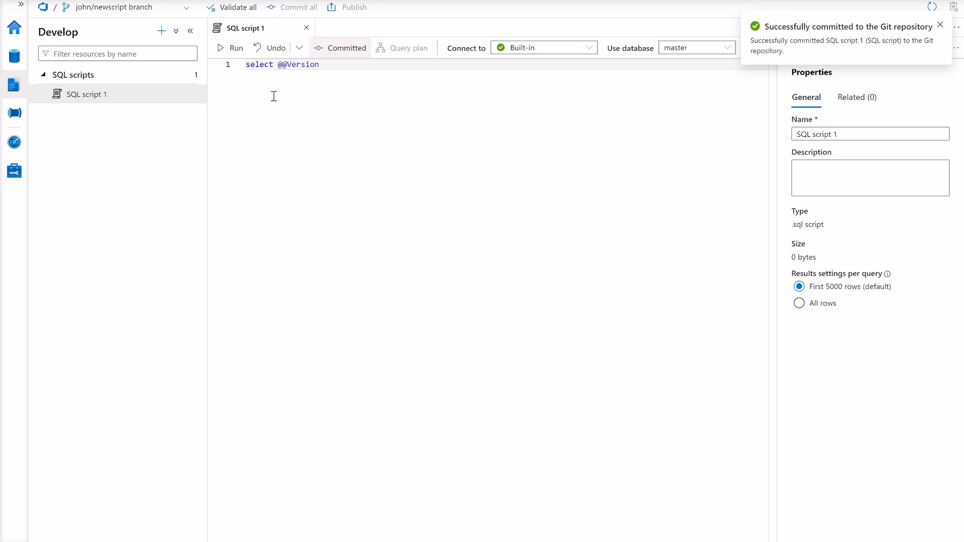
Step: Switch the working branch to mynewpipeline and check which other branches are available
{"action": "left_click", "coordinate": [186, 9]}
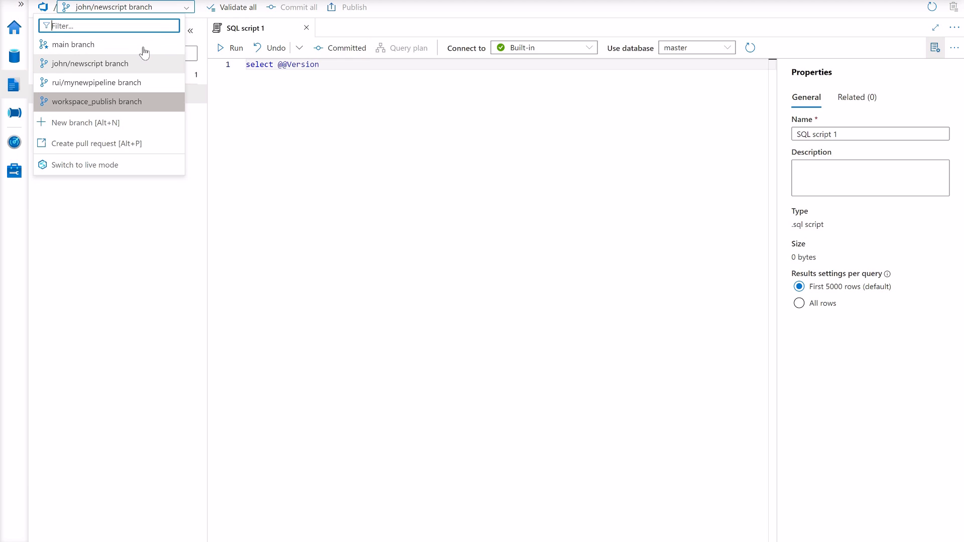
{"action": "left_click", "coordinate": [105, 83]}
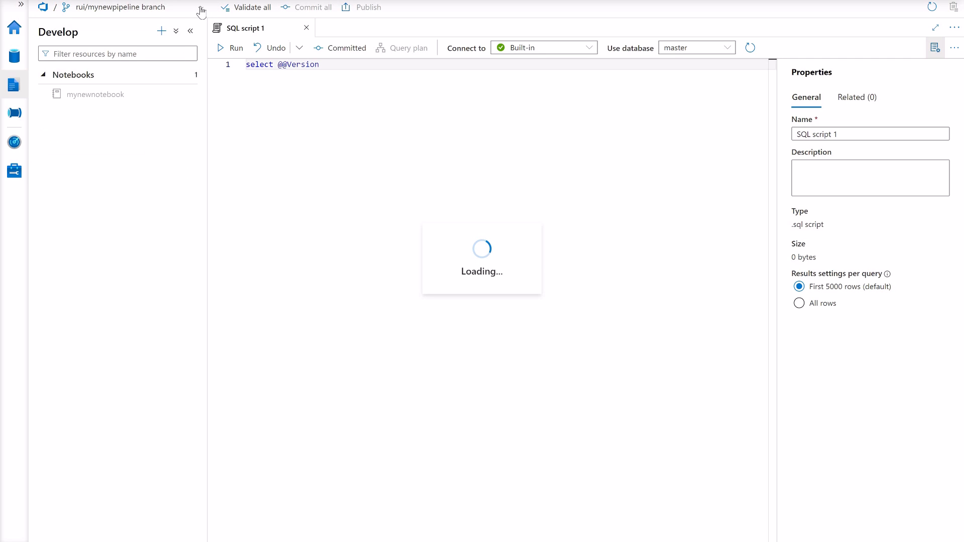
{"action": "left_click", "coordinate": [200, 7]}
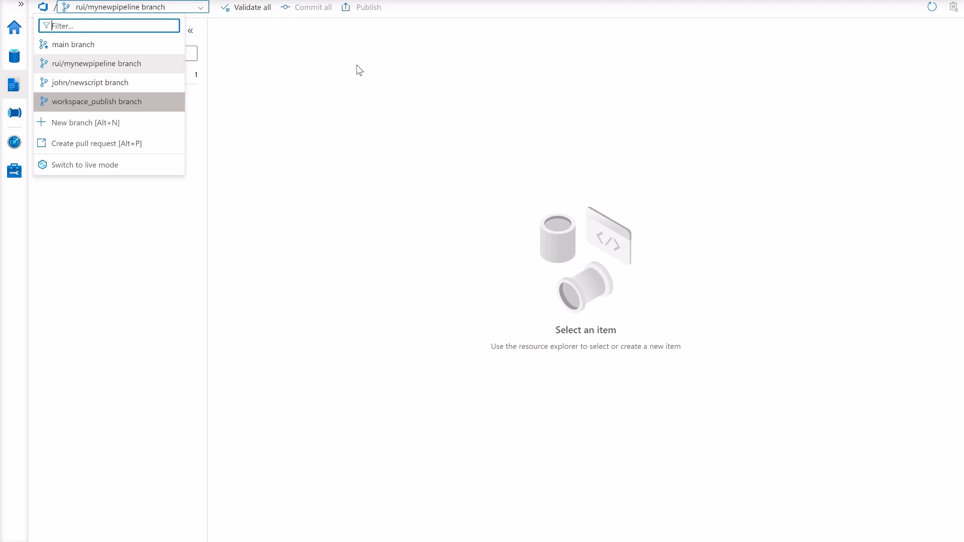
{"action": "left_click", "coordinate": [282, 86]}
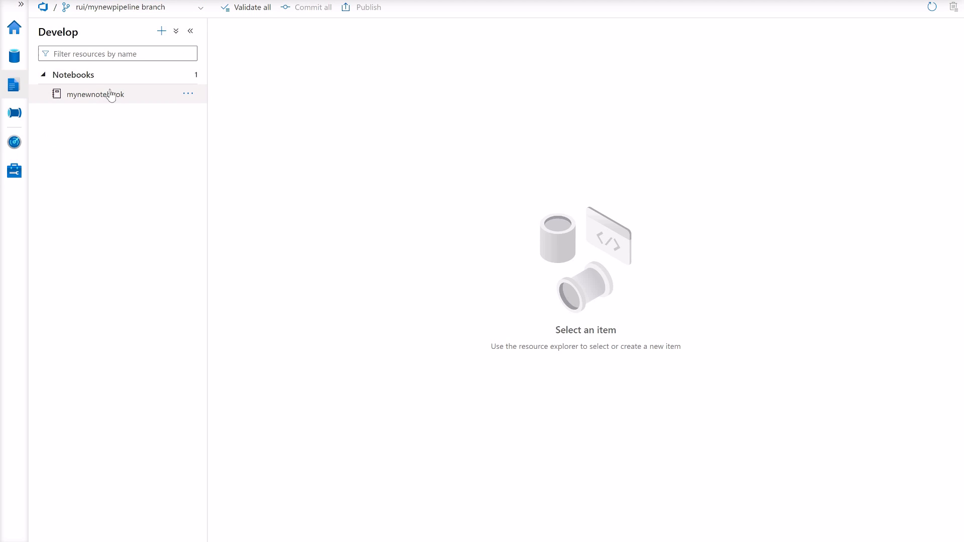
Step: Start a pull request from the mynewpipeline branch into main and review its changed files and commits
{"action": "left_click", "coordinate": [164, 9]}
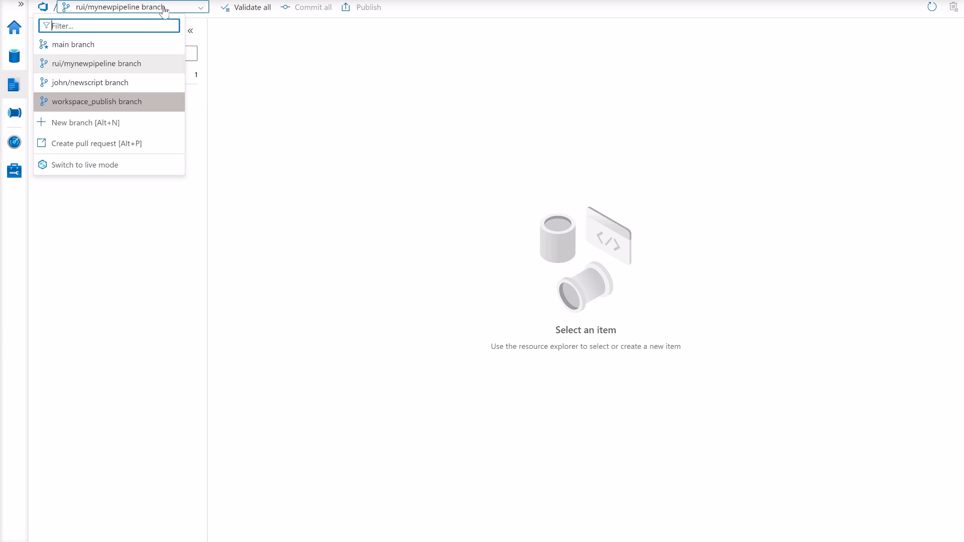
{"action": "left_click", "coordinate": [110, 145]}
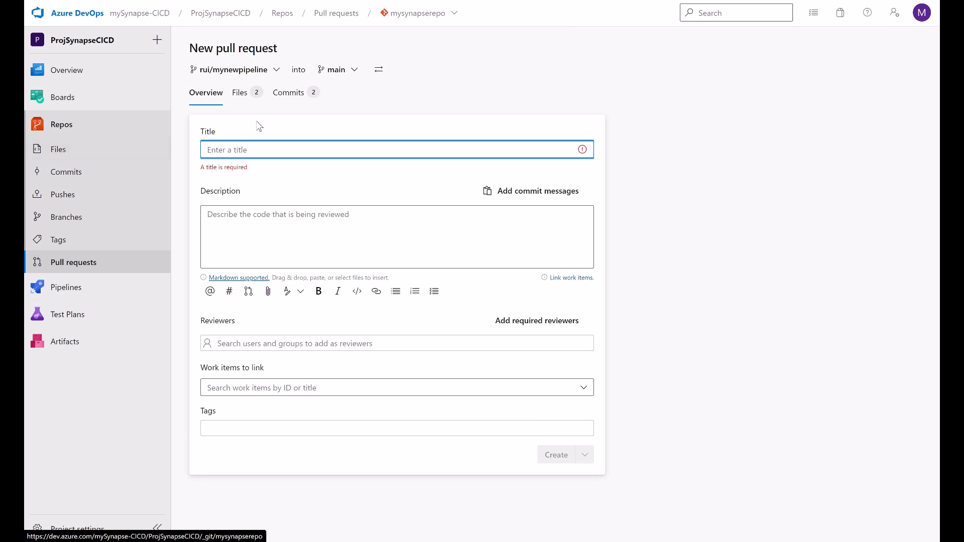
{"action": "left_click", "coordinate": [247, 98]}
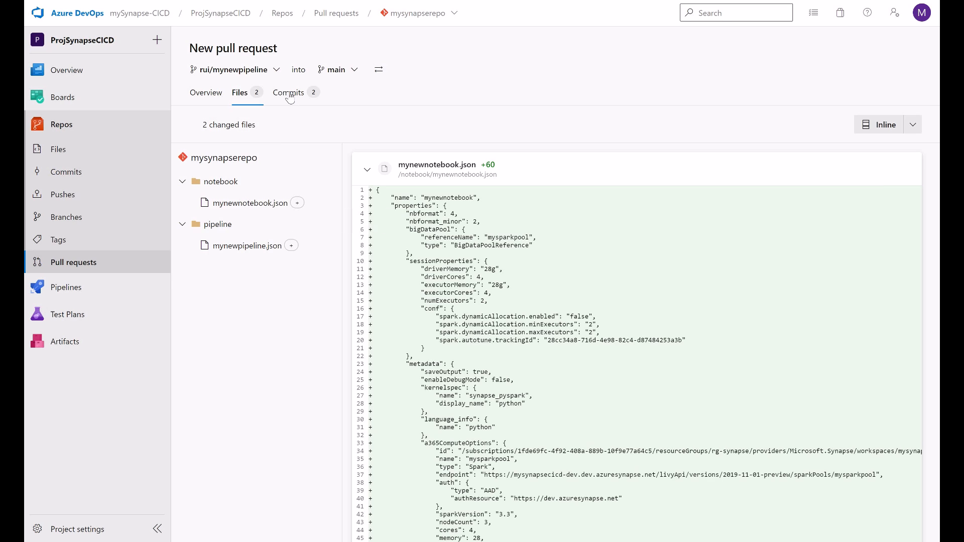
{"action": "left_click", "coordinate": [289, 96]}
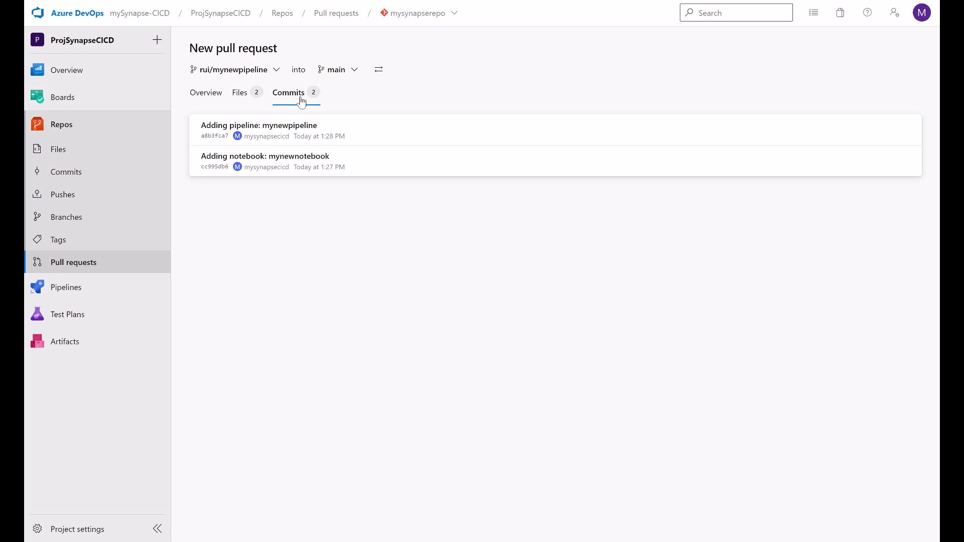
{"action": "left_click", "coordinate": [214, 96]}
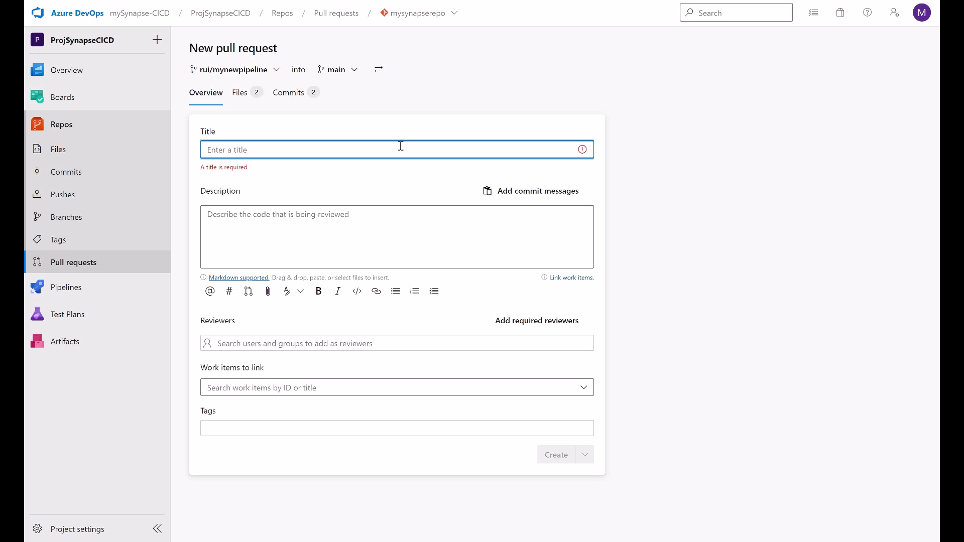
Step: Create the pull request titled with the developer's first name and "new code", and complete the merge, deleting the mynewpipeline branch
{"action": "type", "text": "Rui's new code"}
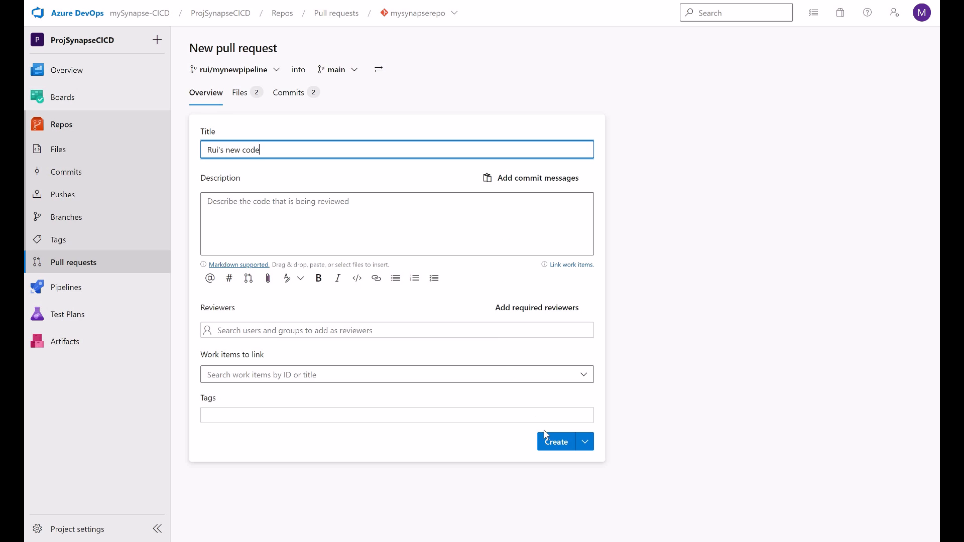
{"action": "left_click", "coordinate": [553, 447]}
{"action": "left_click", "coordinate": [554, 443]}
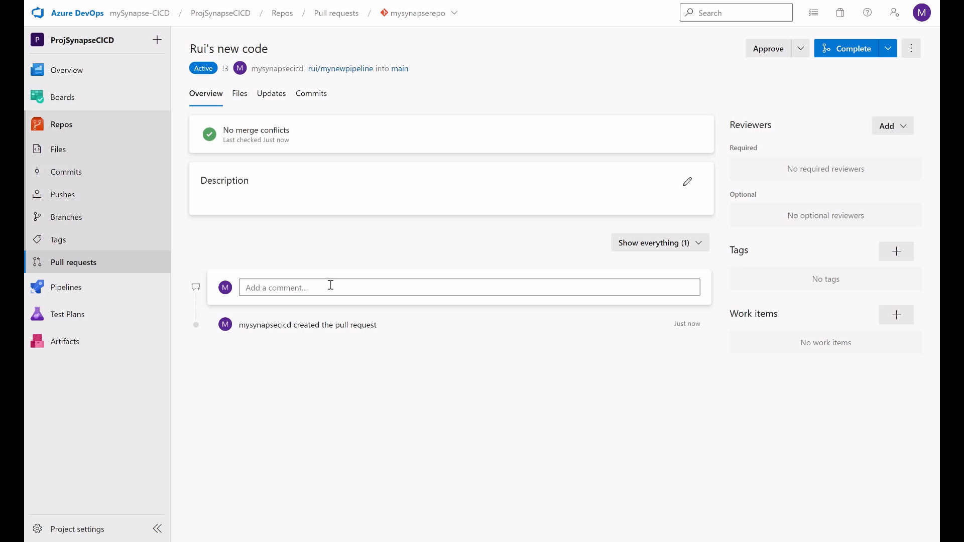
{"action": "left_click", "coordinate": [850, 48]}
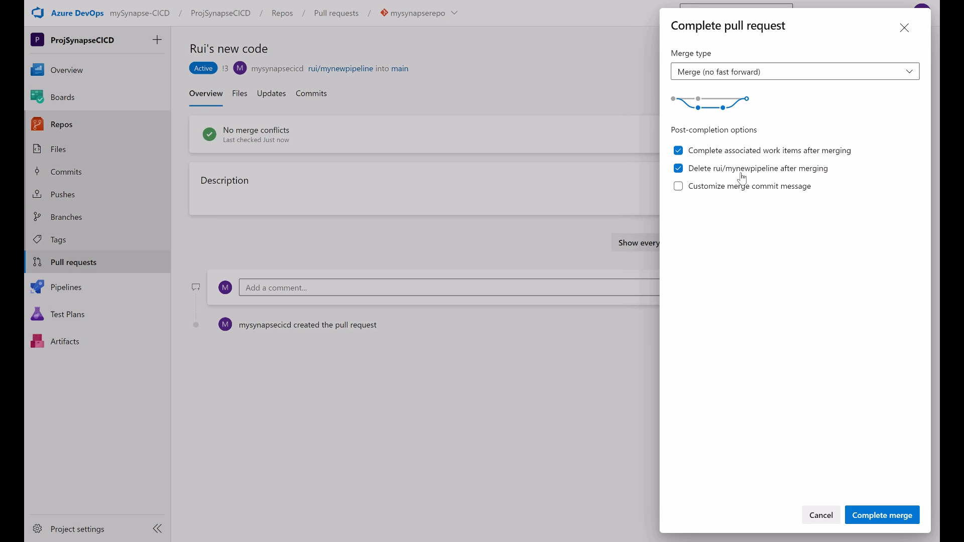
{"action": "left_click", "coordinate": [891, 518]}
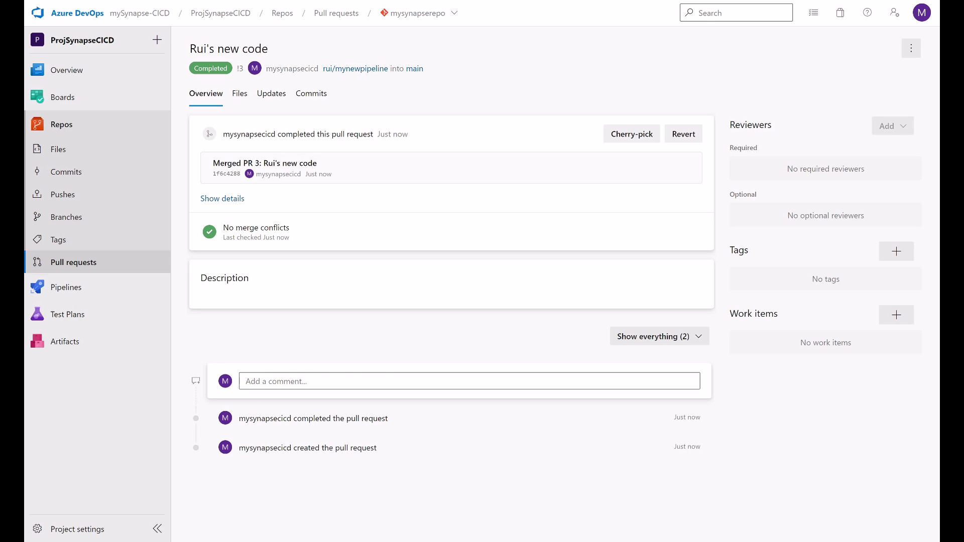
Step: Open the main branch from the repository's branch list and examine its notebook and pipeline folders
{"action": "left_click", "coordinate": [58, 149]}
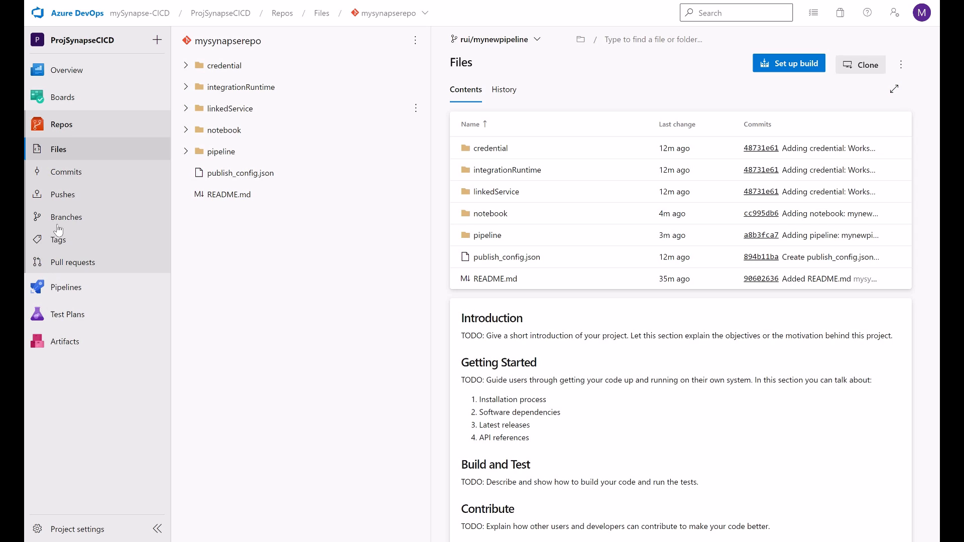
{"action": "left_click", "coordinate": [127, 217]}
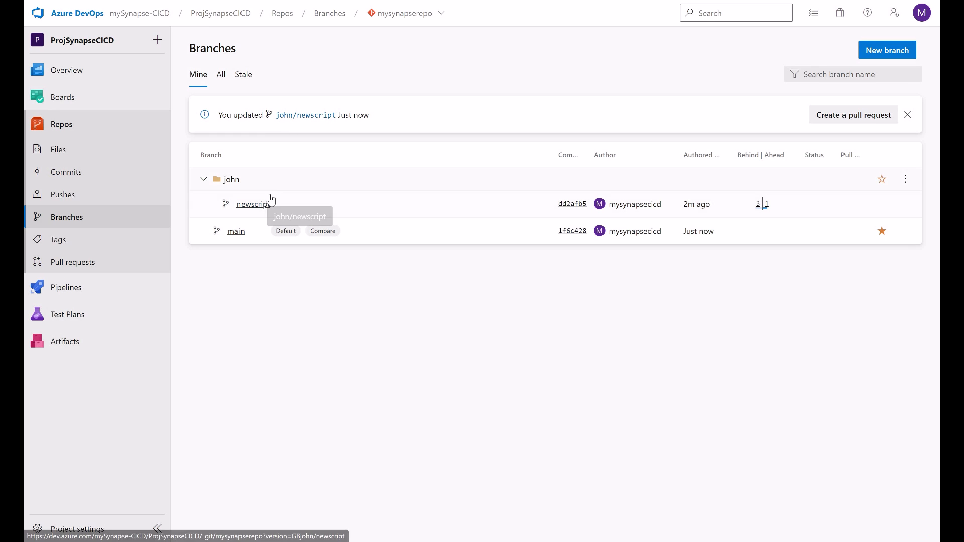
{"action": "left_click", "coordinate": [236, 232]}
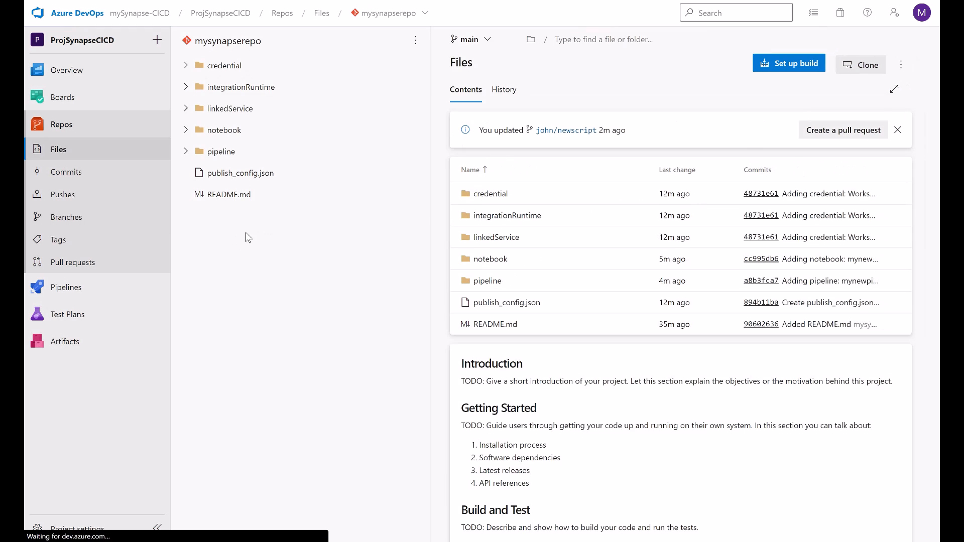
{"action": "left_click", "coordinate": [185, 129]}
{"action": "left_click", "coordinate": [186, 173]}
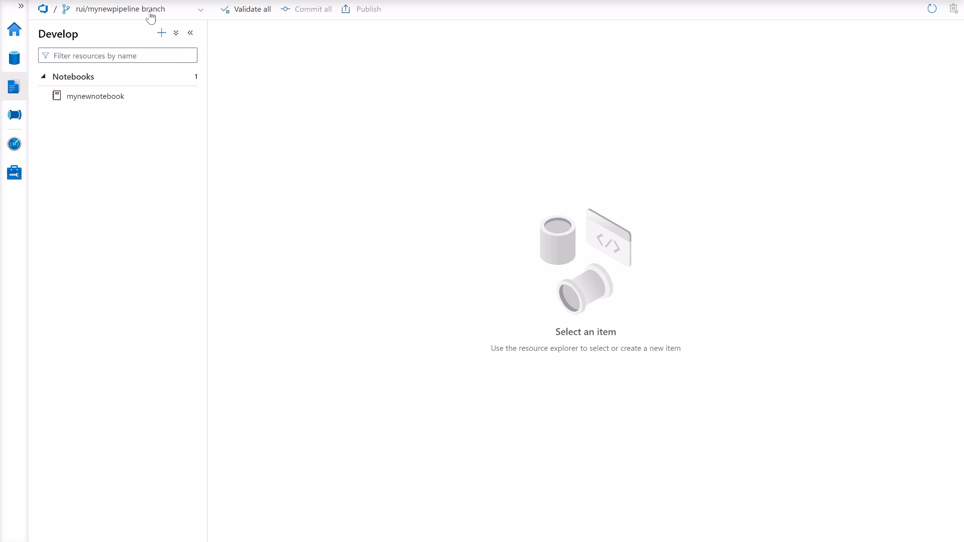
Step: In Synapse Studio, switch to the main branch and open the Integrate hub to check its pipelines
{"action": "left_click", "coordinate": [150, 15]}
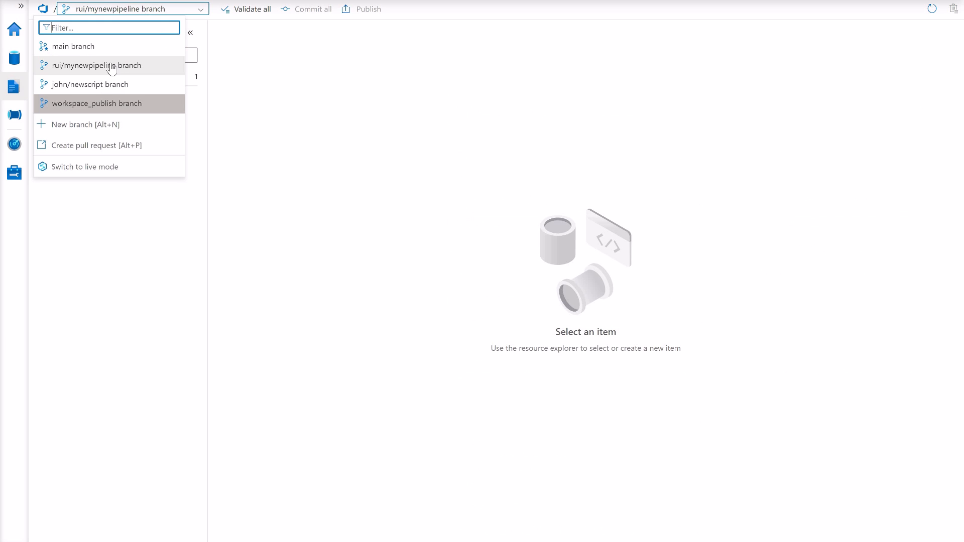
{"action": "left_click", "coordinate": [80, 46]}
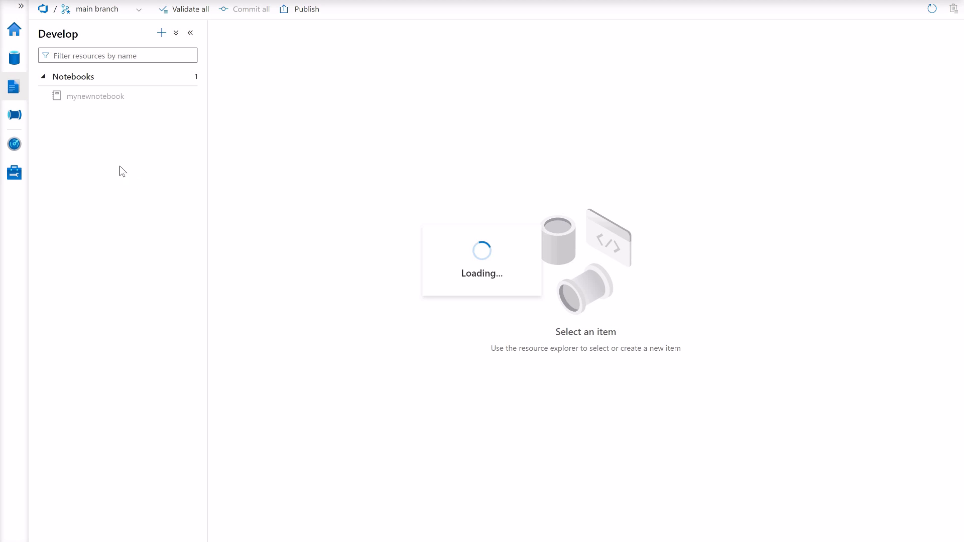
{"action": "left_click", "coordinate": [14, 117]}
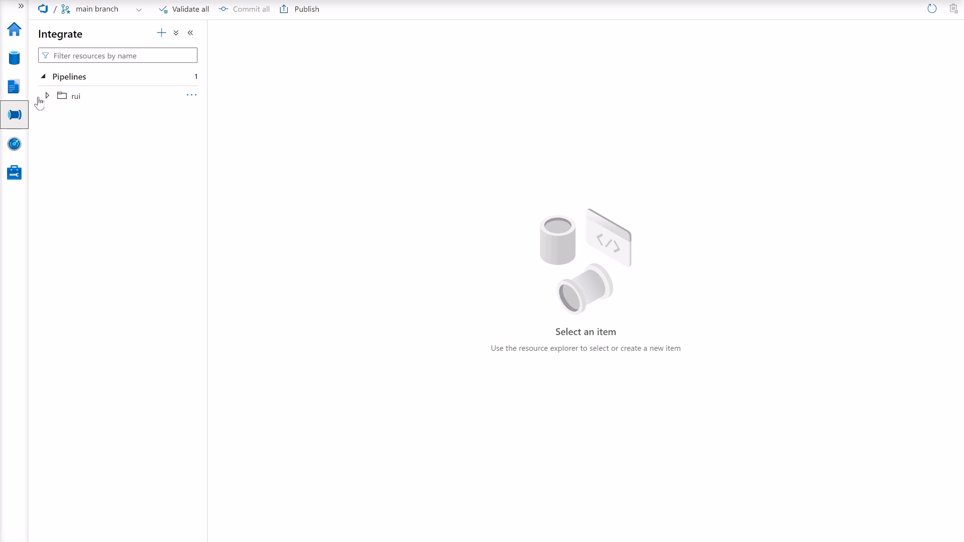
Step: Switch the working branch to newscript and open the Develop hub to check its SQL scripts
{"action": "left_click", "coordinate": [140, 12]}
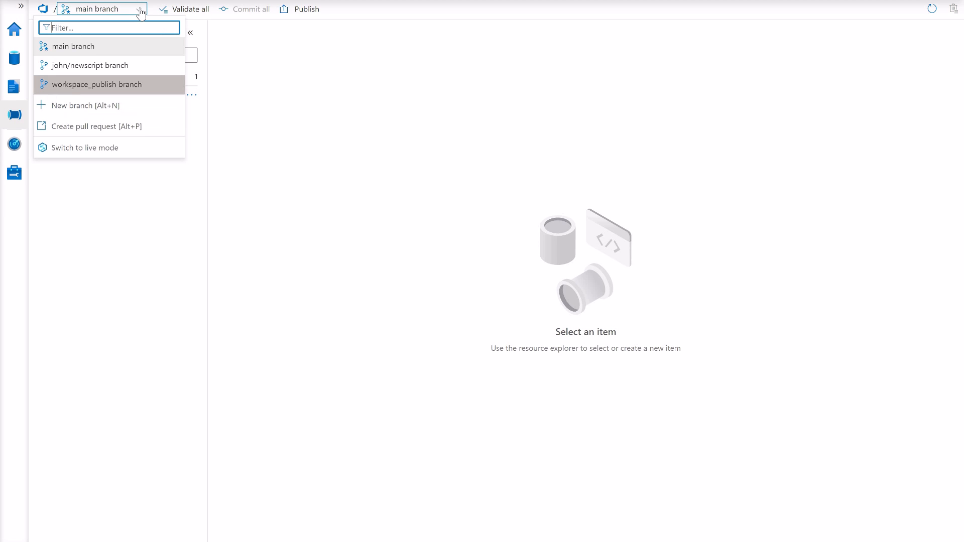
{"action": "left_click", "coordinate": [85, 71]}
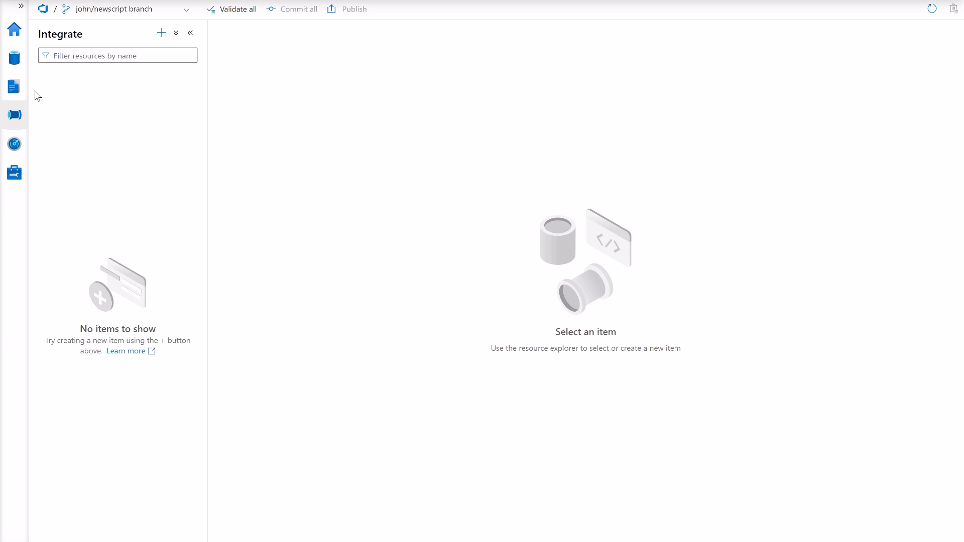
{"action": "left_click", "coordinate": [6, 95]}
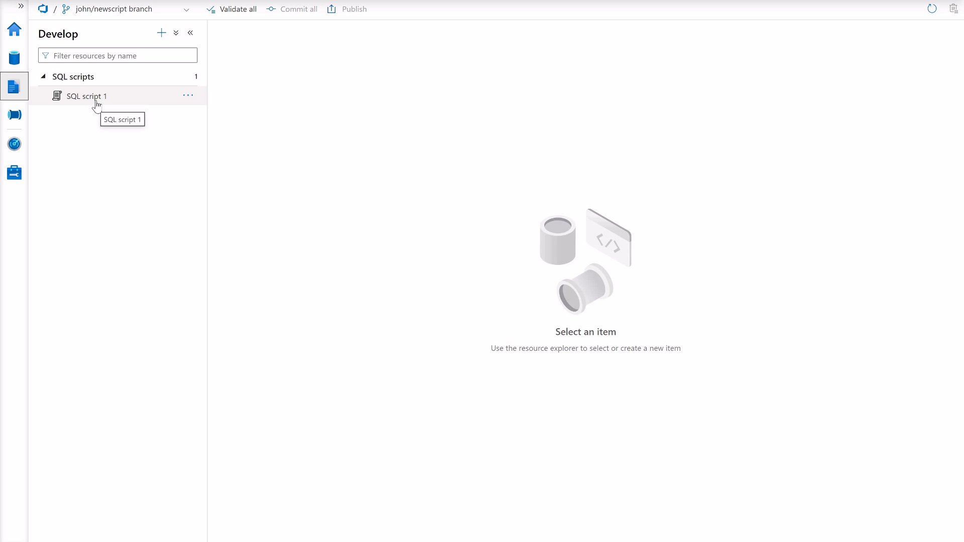
Step: Start a pull request from the newscript branch into main and review its changed files and commits
{"action": "left_click", "coordinate": [187, 12]}
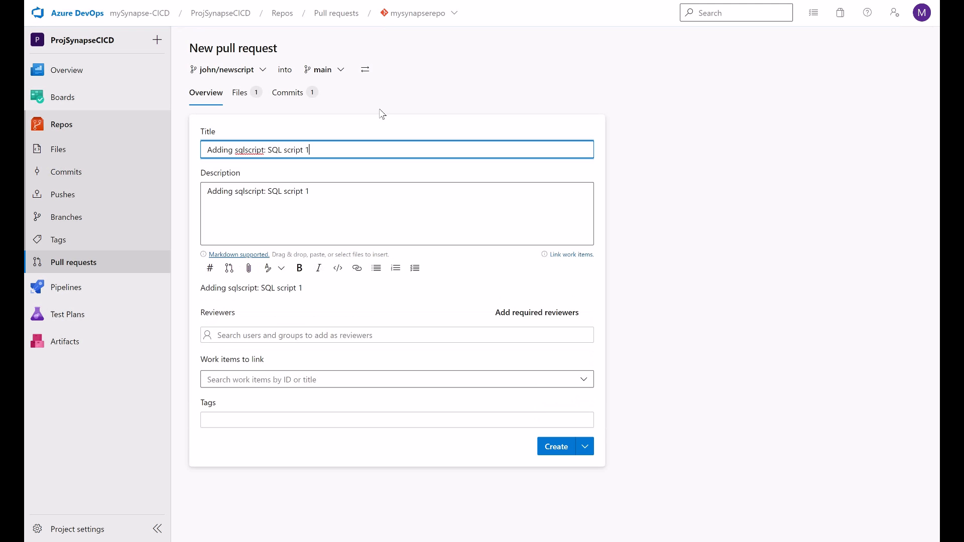
{"action": "left_click", "coordinate": [243, 96]}
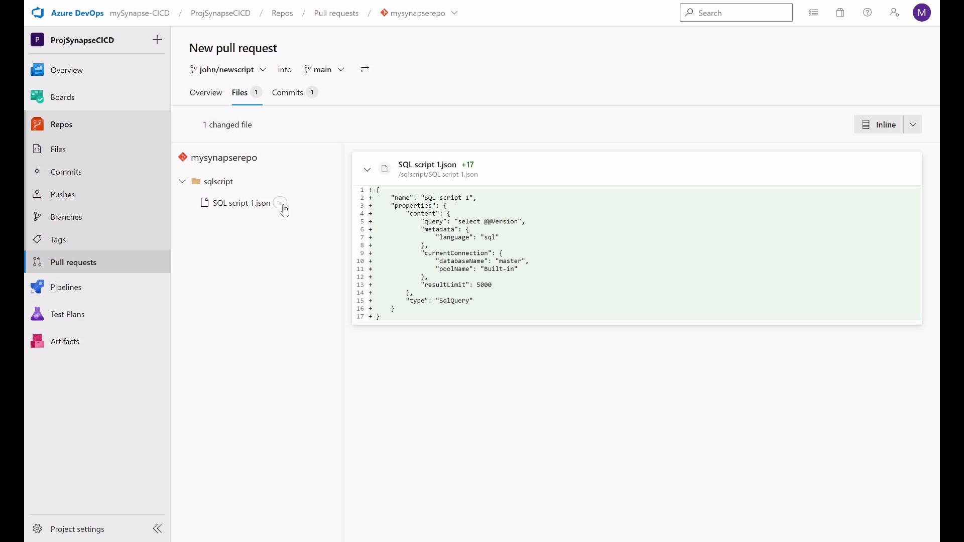
{"action": "left_click", "coordinate": [287, 97]}
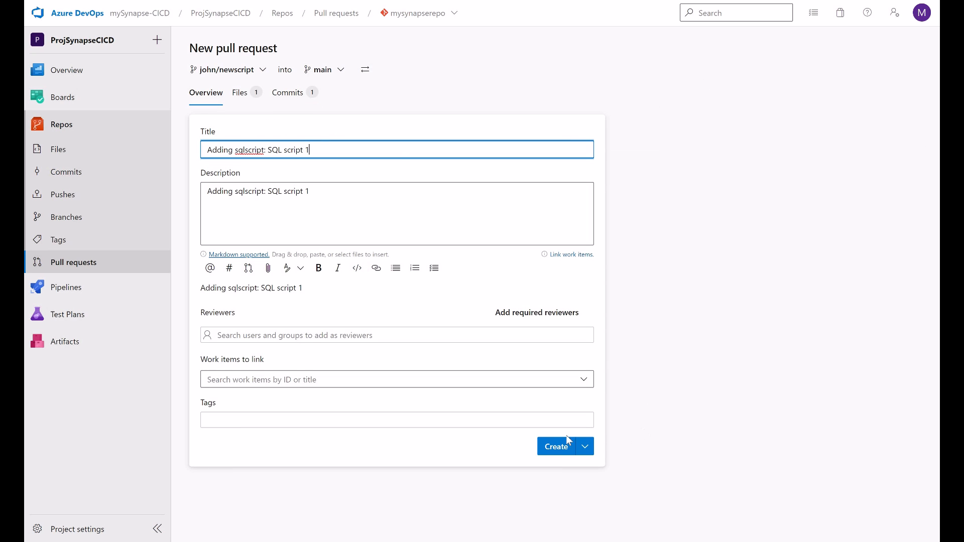
Step: Create the newscript pull request and complete it with a no-fast-forward merge into main that deletes the source branch
{"action": "left_click", "coordinate": [557, 446]}
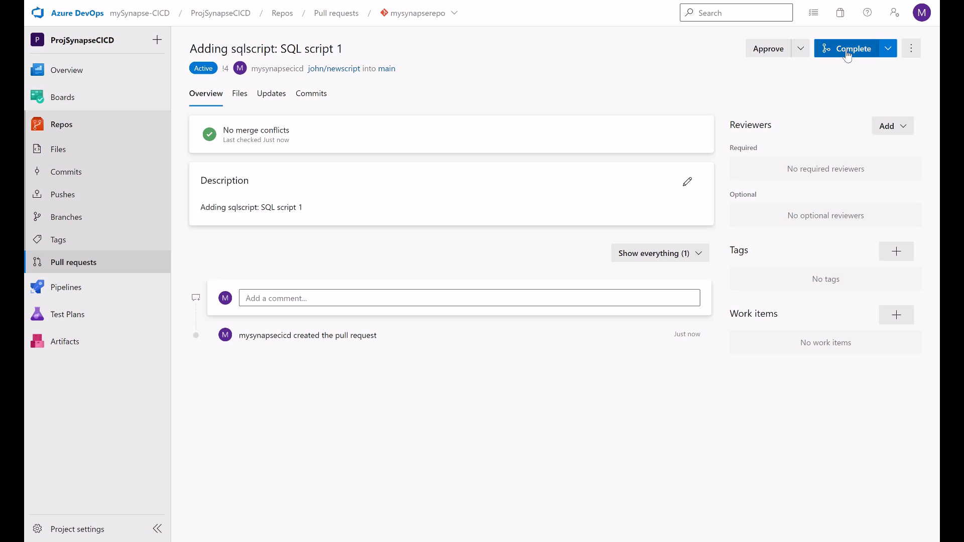
{"action": "left_click", "coordinate": [847, 51]}
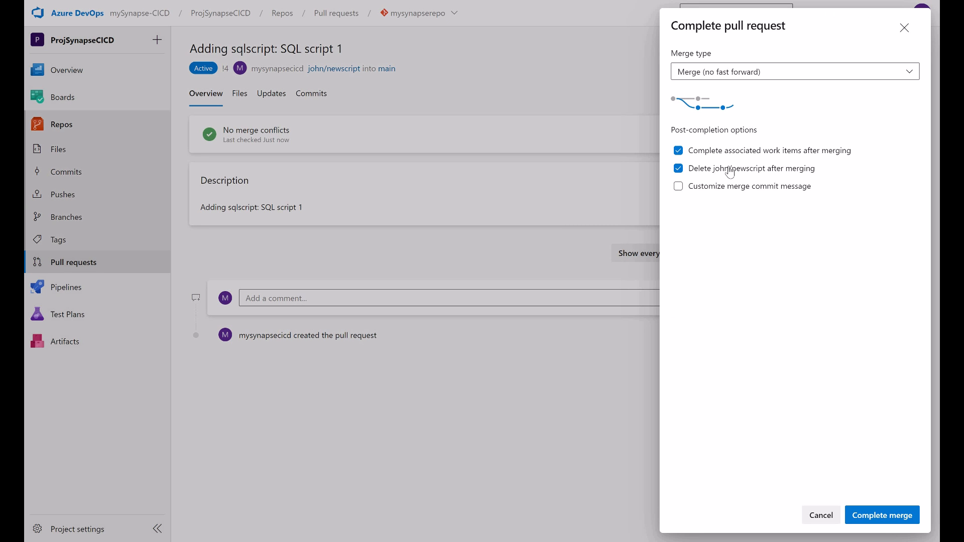
{"action": "left_click", "coordinate": [877, 516]}
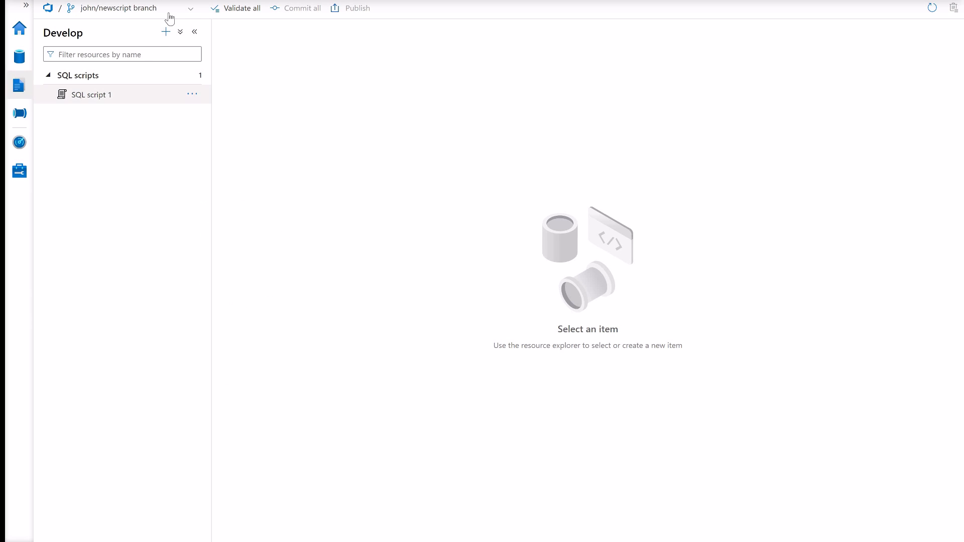
Step: Switch Synapse Studio to the main branch and compare its scripts and pipelines with the repository's sqlscript and pipeline folders in Azure DevOps
{"action": "left_click", "coordinate": [190, 8]}
{"action": "left_click", "coordinate": [101, 82]}
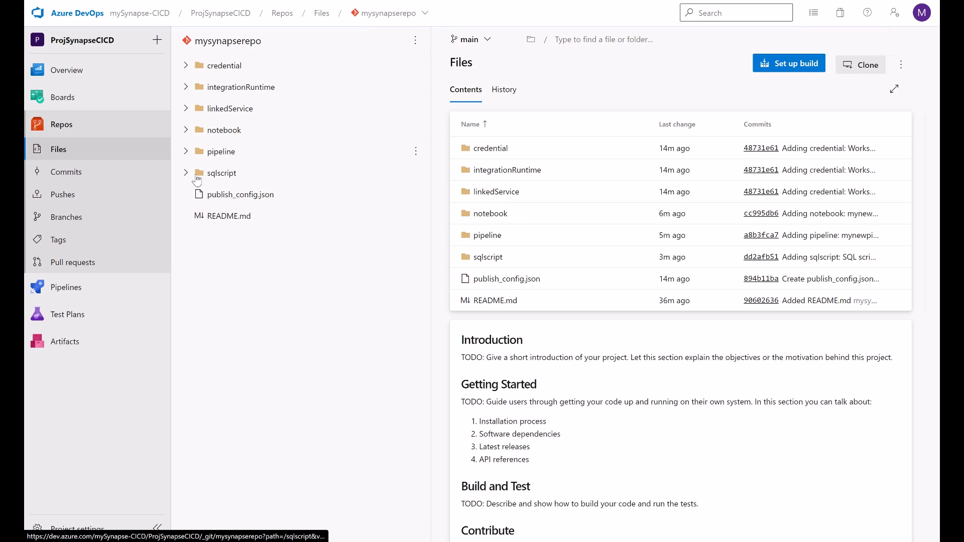
{"action": "left_click", "coordinate": [223, 173]}
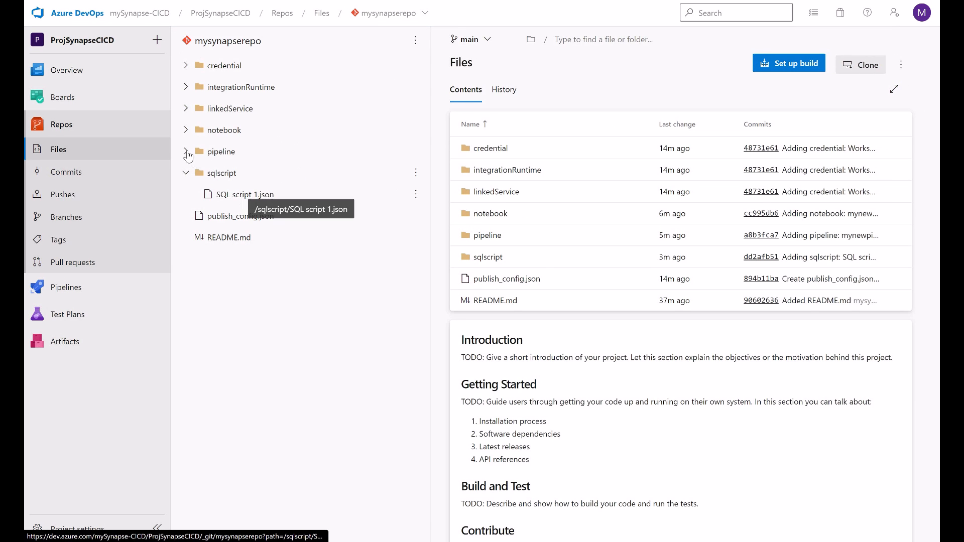
{"action": "left_click", "coordinate": [185, 151]}
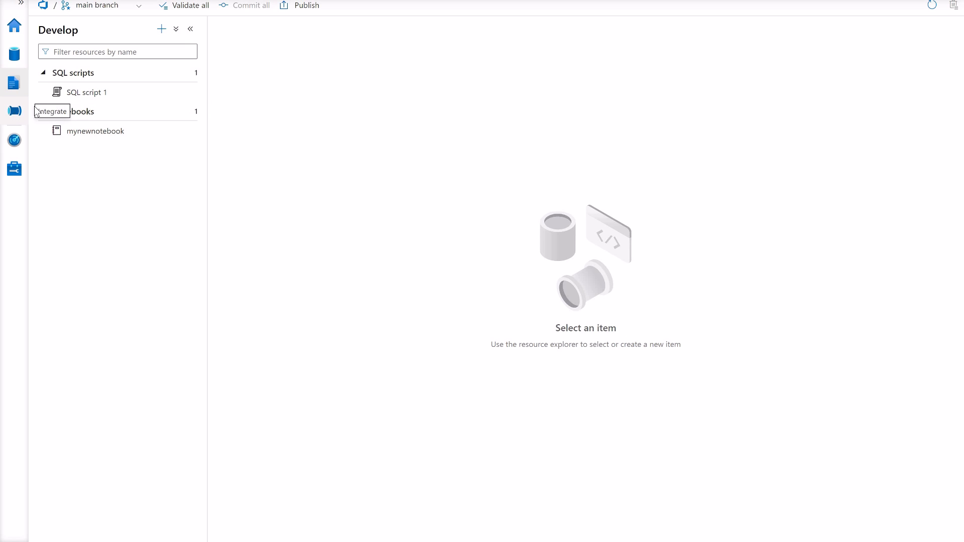
{"action": "left_click", "coordinate": [15, 114]}
{"action": "left_click", "coordinate": [48, 92]}
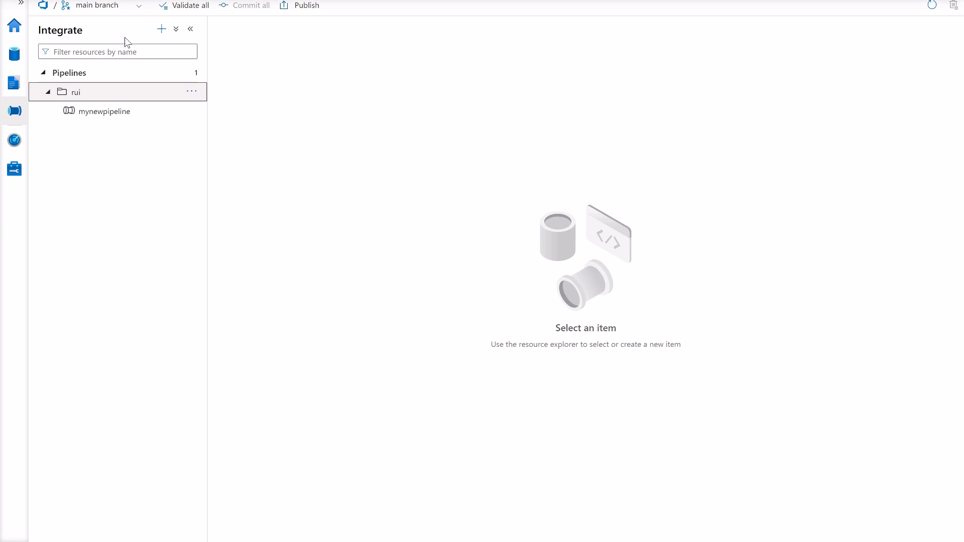
Step: Switch Synapse Studio to live mode to check its pipelines, and return to the main branch
{"action": "left_click", "coordinate": [140, 9]}
{"action": "left_click", "coordinate": [124, 125]}
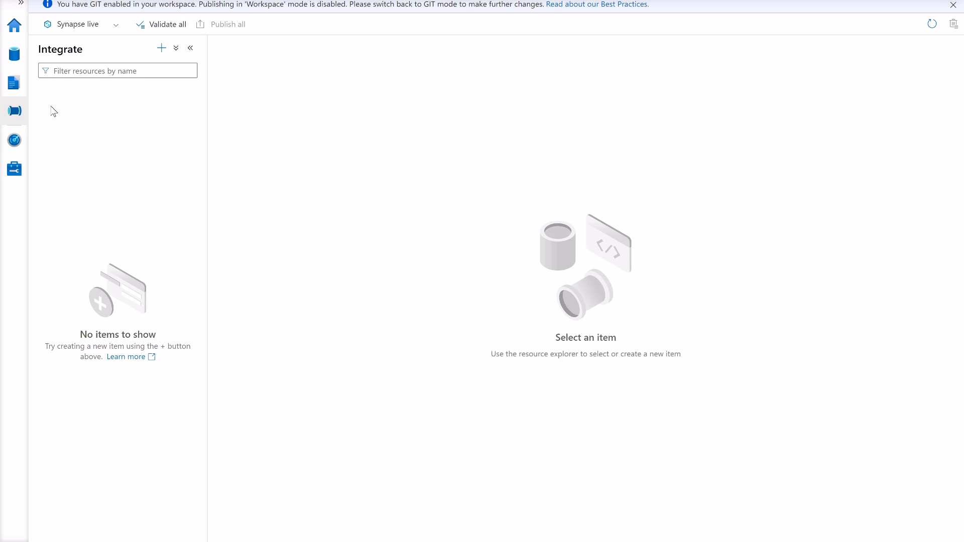
{"action": "left_click", "coordinate": [109, 27]}
{"action": "left_click", "coordinate": [92, 42]}
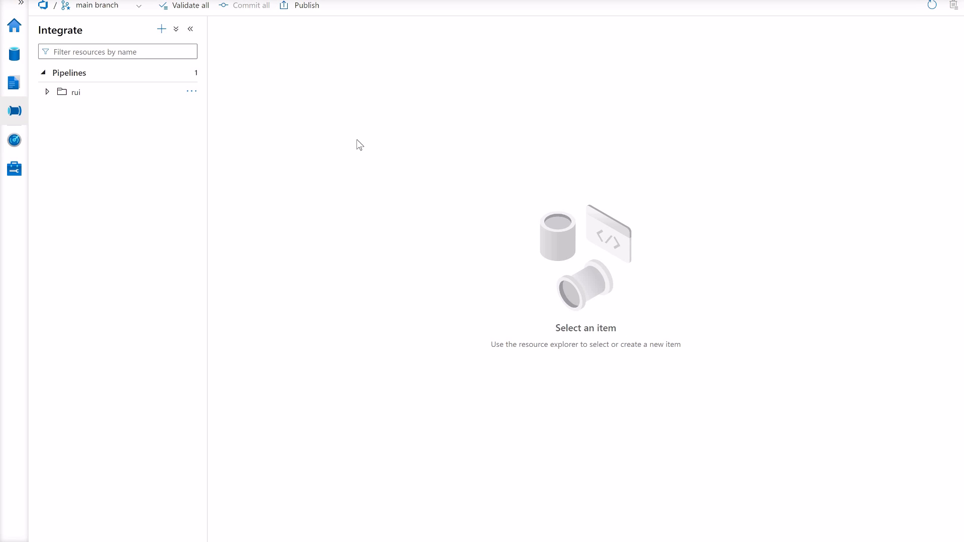
Step: Publish the pending pipeline, notebook and SQL script from main to workspace_publish, and check the Integrate and Develop hubs in Synapse live mode
{"action": "left_click", "coordinate": [311, 7]}
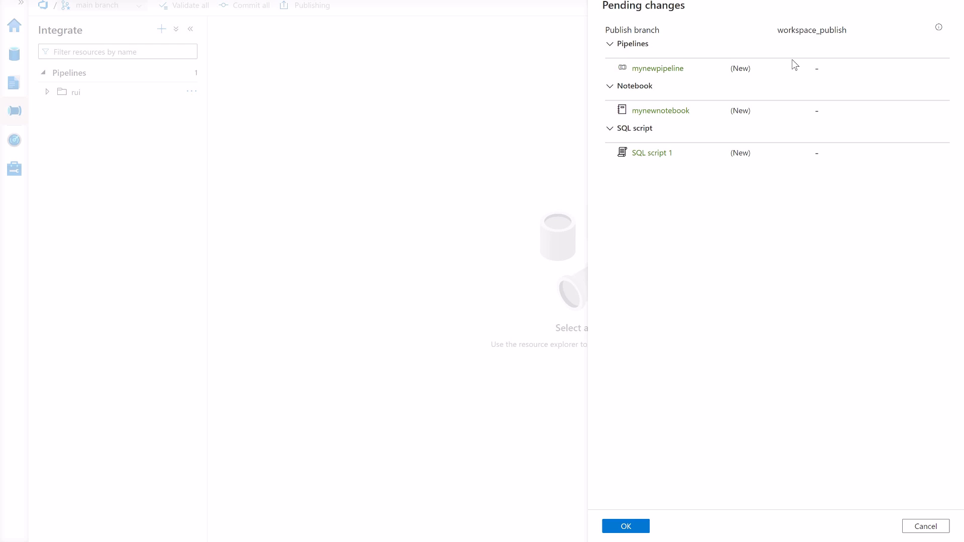
{"action": "left_click", "coordinate": [626, 526]}
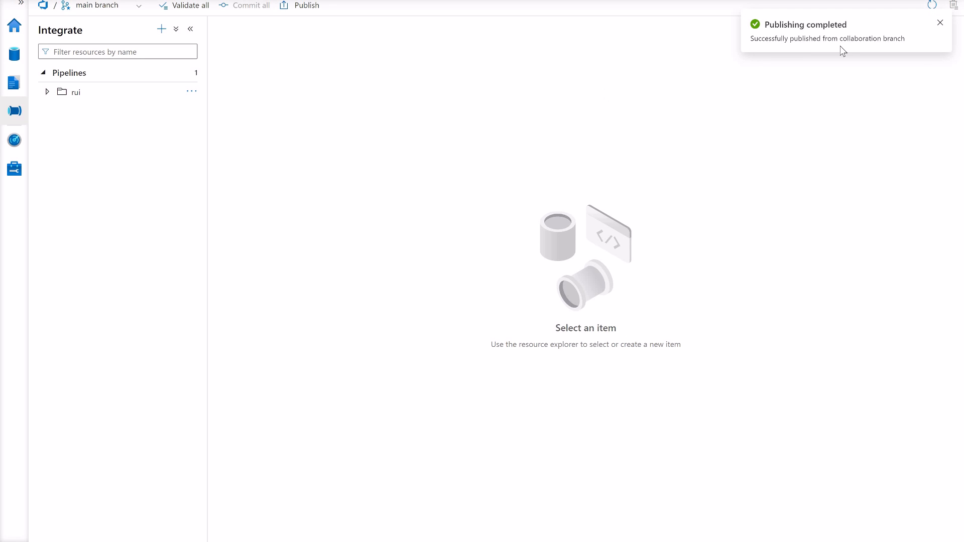
{"action": "left_click", "coordinate": [139, 6]}
{"action": "left_click", "coordinate": [97, 131]}
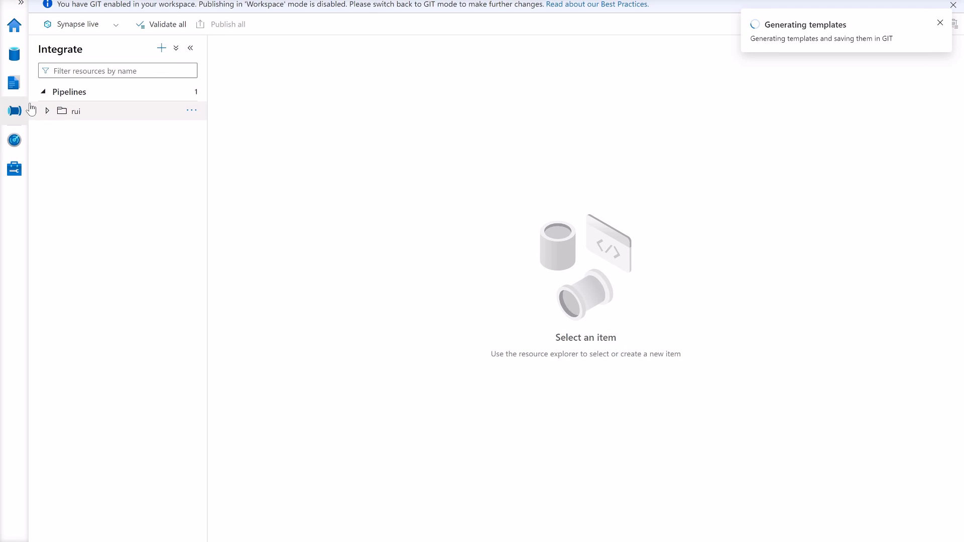
{"action": "left_click", "coordinate": [48, 111]}
{"action": "left_click", "coordinate": [14, 82]}
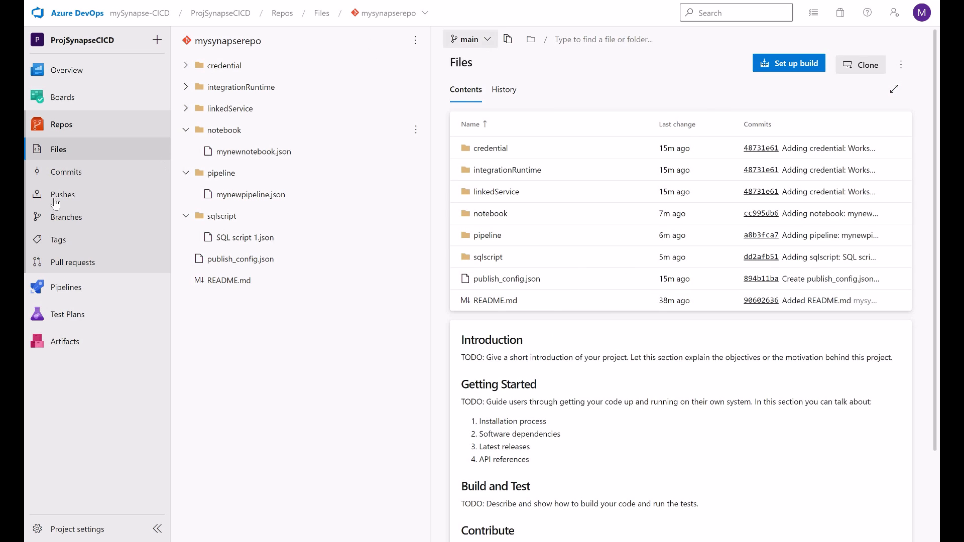
Step: In Azure DevOps, open the workspace_publish branch and view TemplateForWorkspace.json in the mysynapsecicd-dev folder
{"action": "left_click", "coordinate": [127, 209]}
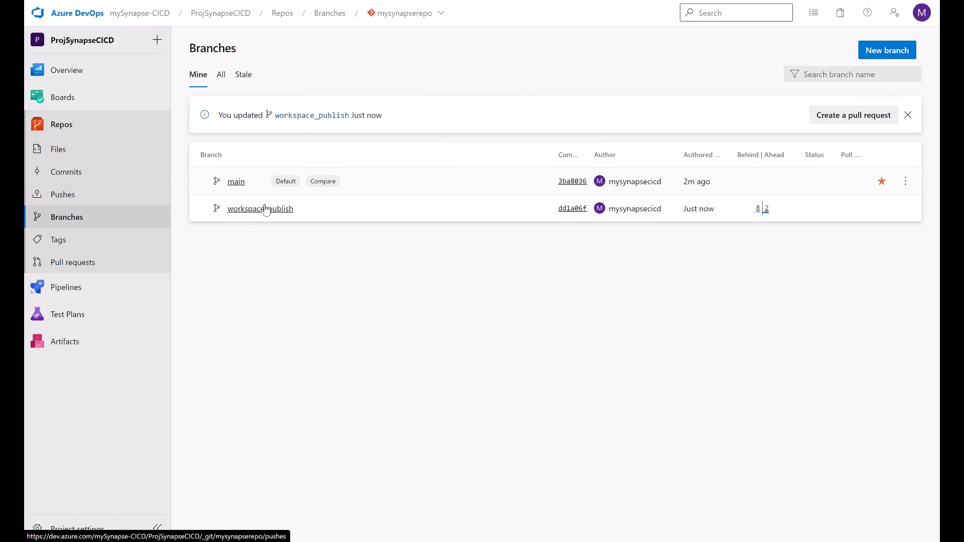
{"action": "left_click", "coordinate": [259, 209]}
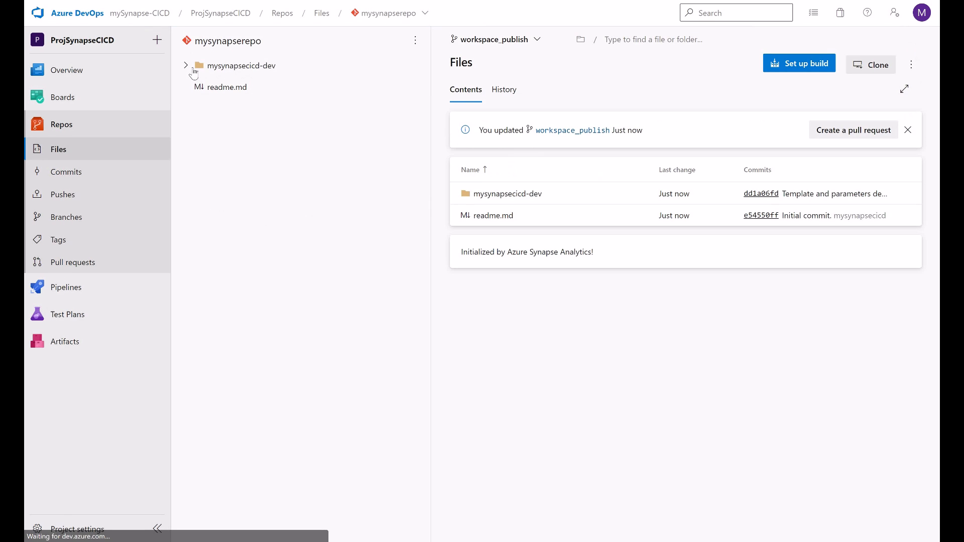
{"action": "left_click", "coordinate": [186, 65]}
{"action": "left_click", "coordinate": [253, 69]}
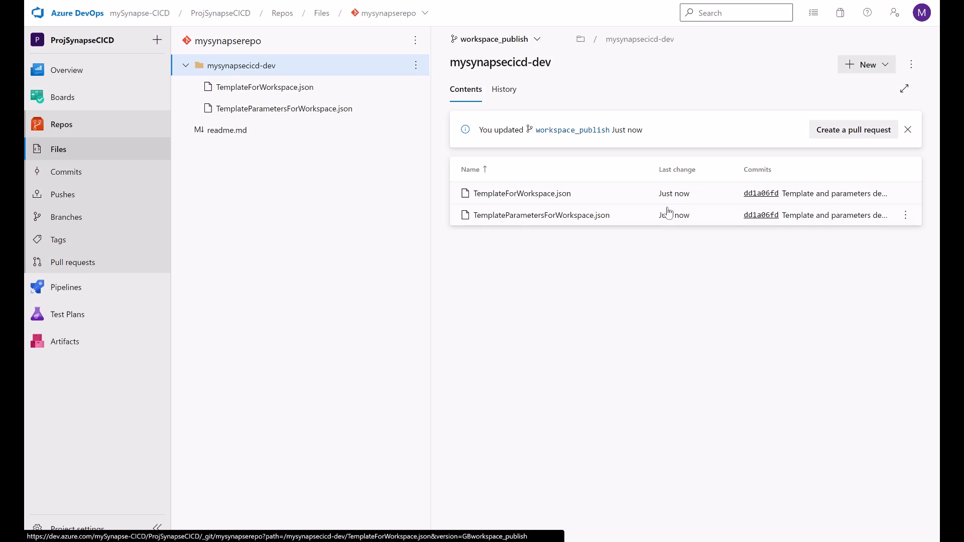
{"action": "left_click", "coordinate": [253, 91]}
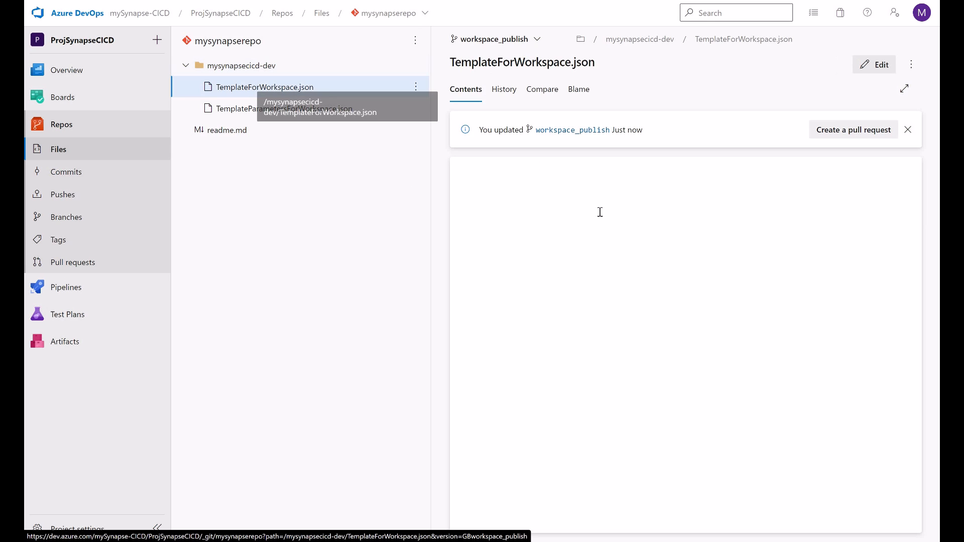
{"action": "left_click", "coordinate": [676, 234]}
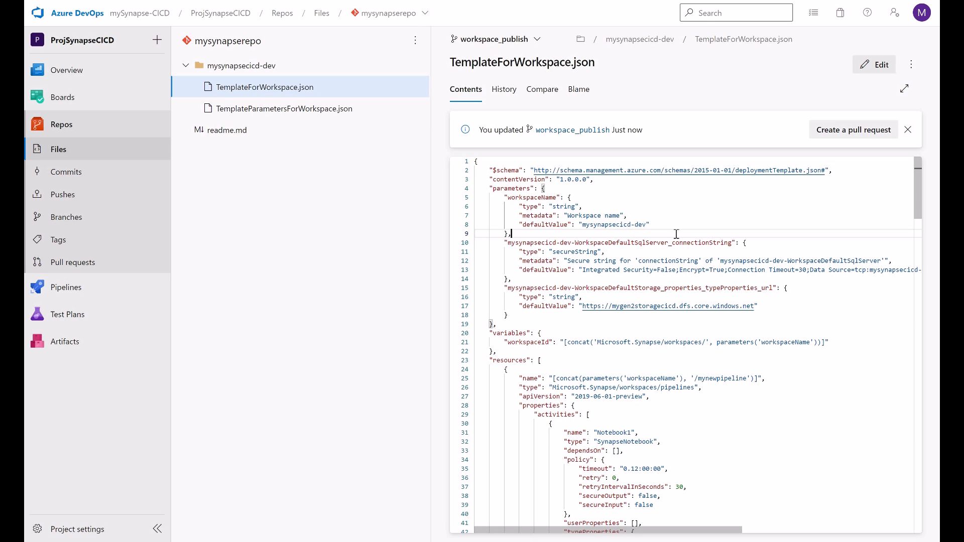
Step: Search the workspace template for "/pipe" and highlight the pipeline's name in its resource definition
{"action": "key", "text": "ctrl+f"}
{"action": "type", "text": "/pipe"}
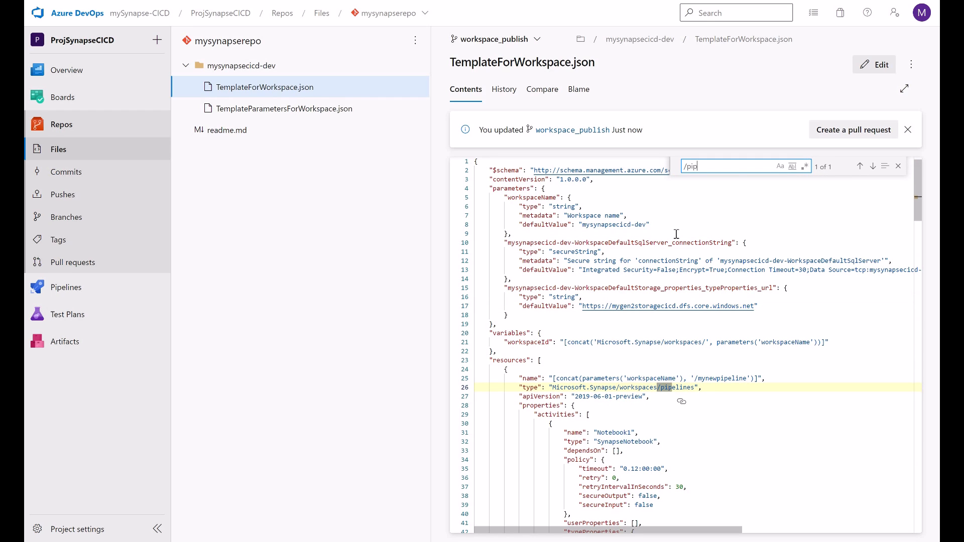
{"action": "scroll", "coordinate": [711, 247], "scroll_direction": "down", "scroll_amount": 5}
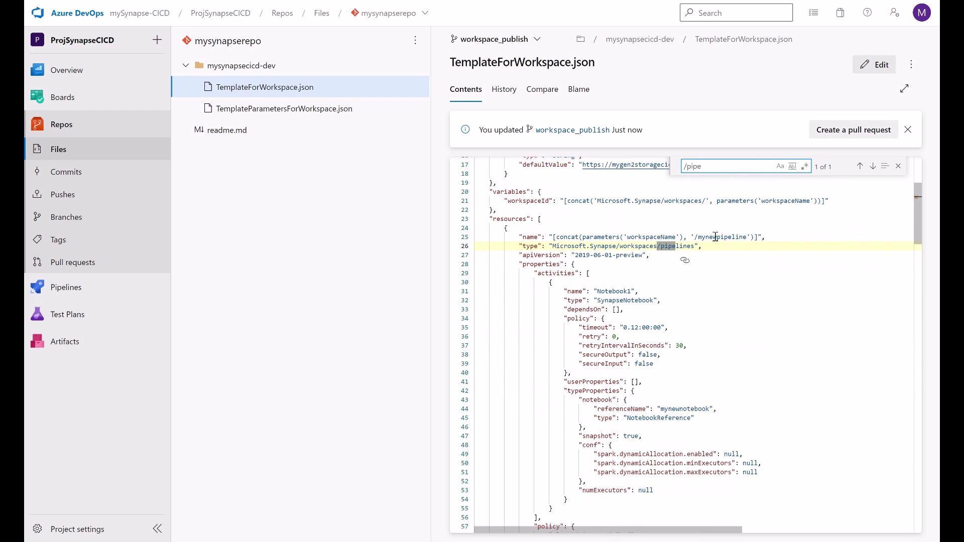
{"action": "double_click", "coordinate": [715, 237]}
Step: Search the workspace template for "/notebook", highlight the notebook's name, and locate the SQL script 1 resource further down
{"action": "double_click", "coordinate": [704, 166]}
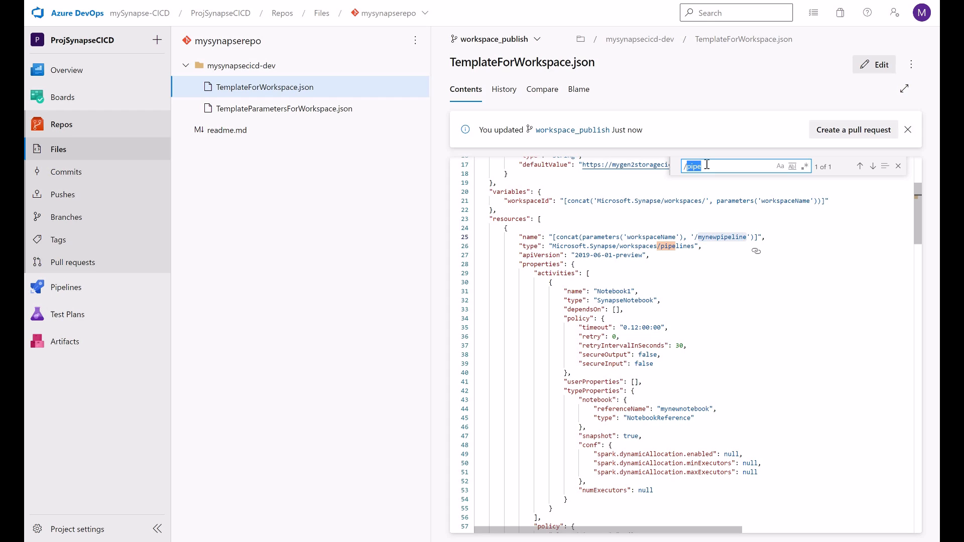
{"action": "type", "text": "notebook"}
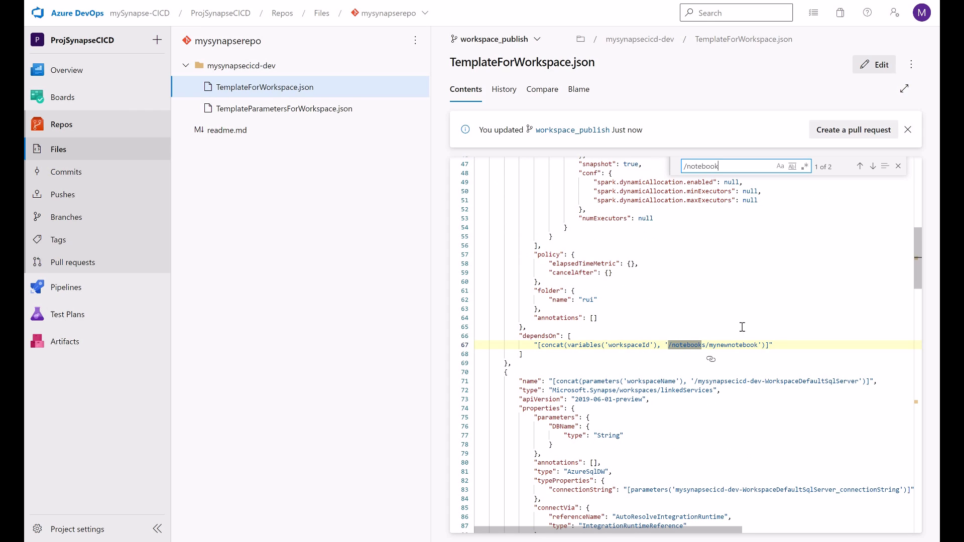
{"action": "scroll", "coordinate": [742, 327], "scroll_direction": "down", "scroll_amount": 2}
{"action": "double_click", "coordinate": [733, 302]}
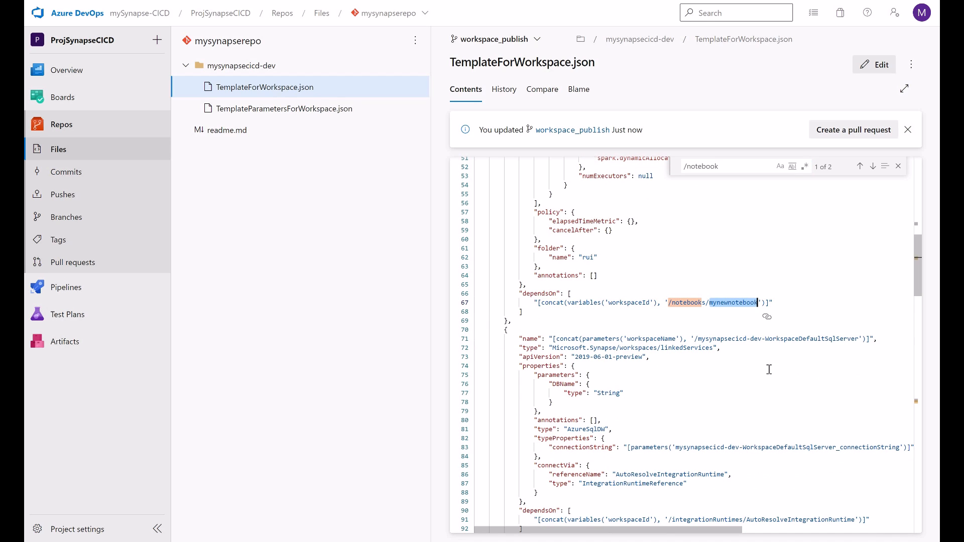
{"action": "left_click_drag", "start_coordinate": [915, 281], "coordinate": [875, 377]}
{"action": "left_click_drag", "start_coordinate": [690, 375], "coordinate": [747, 374]}
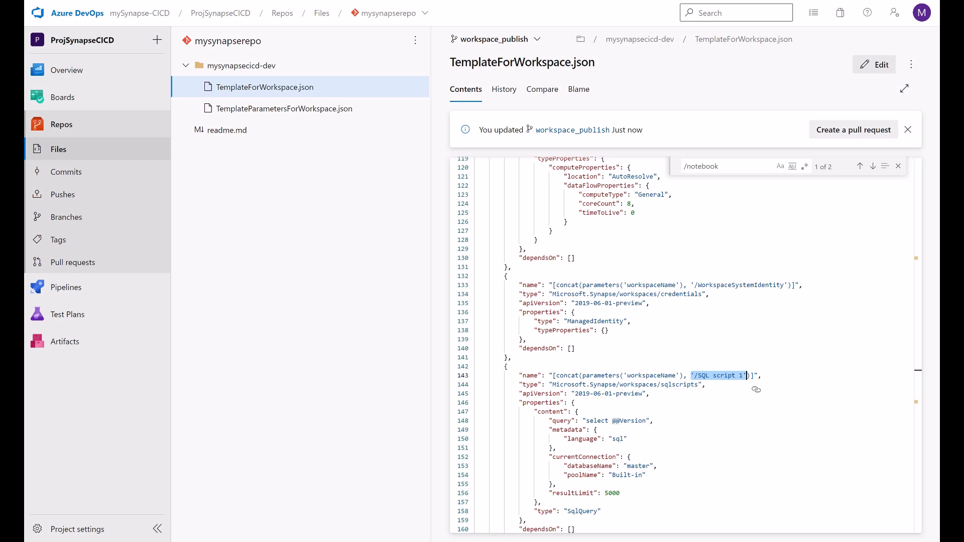
Step: In Synapse Studio, switch from live mode to the main branch and highlight the last published commit in the Git configuration
{"action": "left_click", "coordinate": [101, 0]}
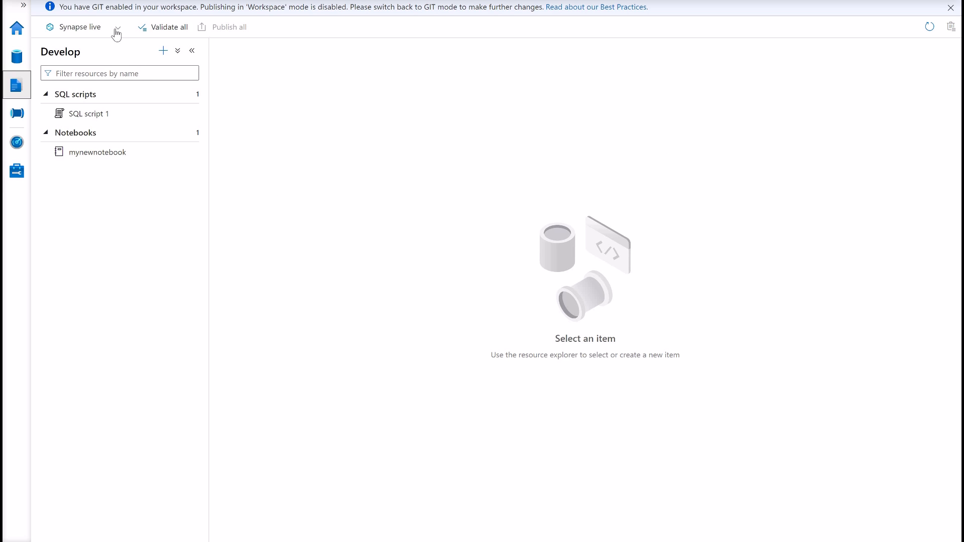
{"action": "left_click", "coordinate": [96, 29]}
{"action": "left_click", "coordinate": [94, 43]}
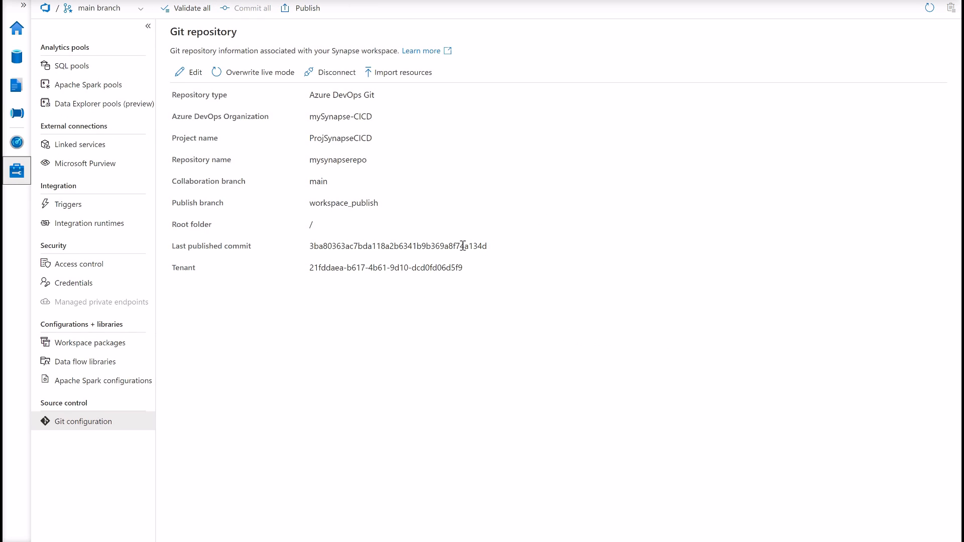
{"action": "double_click", "coordinate": [492, 247]}
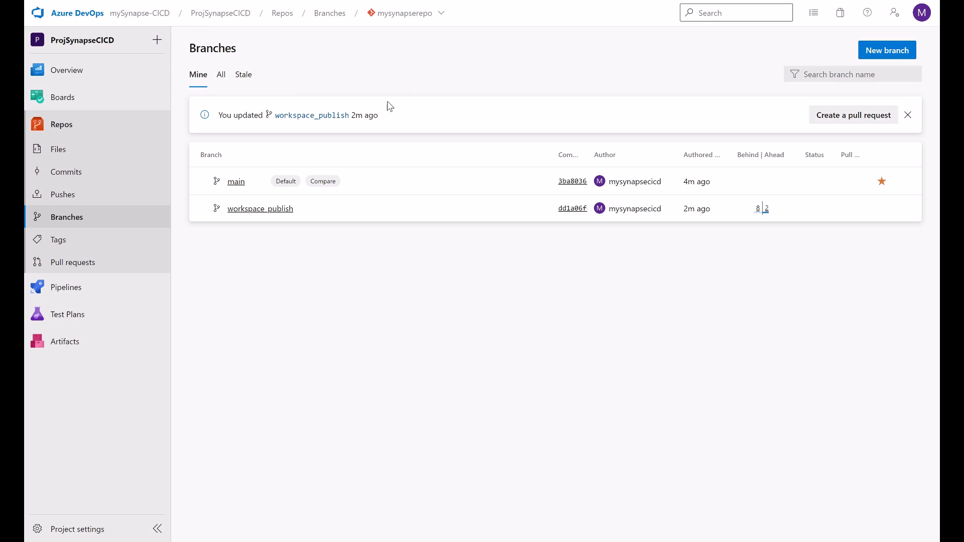
Step: In Azure DevOps, open the Merged PR 4 commit from main's commit history and copy its full SHA
{"action": "left_click", "coordinate": [236, 181]}
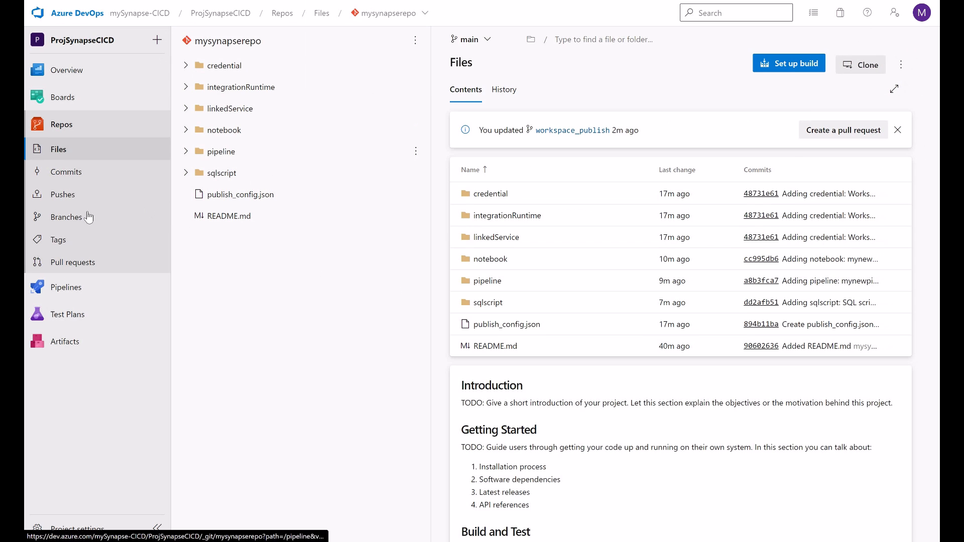
{"action": "left_click", "coordinate": [64, 171]}
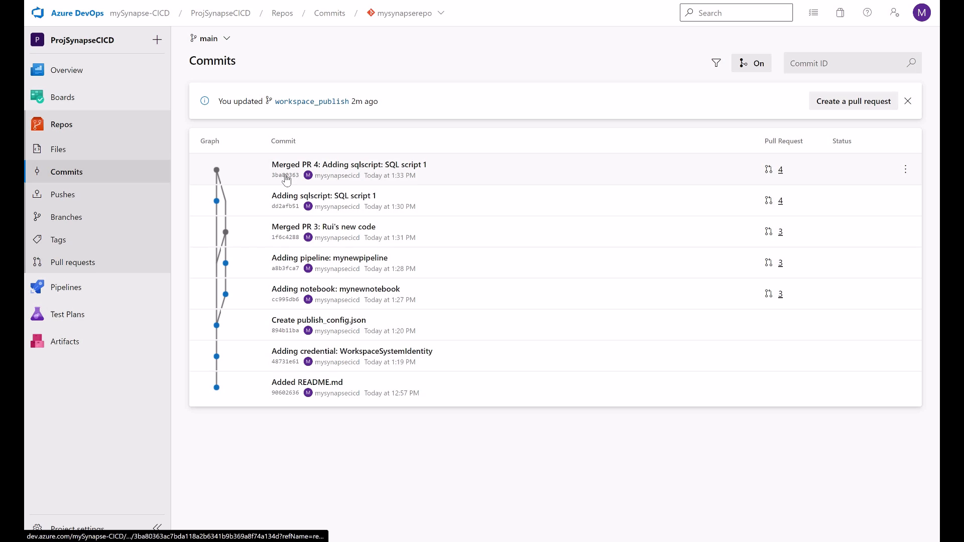
{"action": "left_click", "coordinate": [288, 174]}
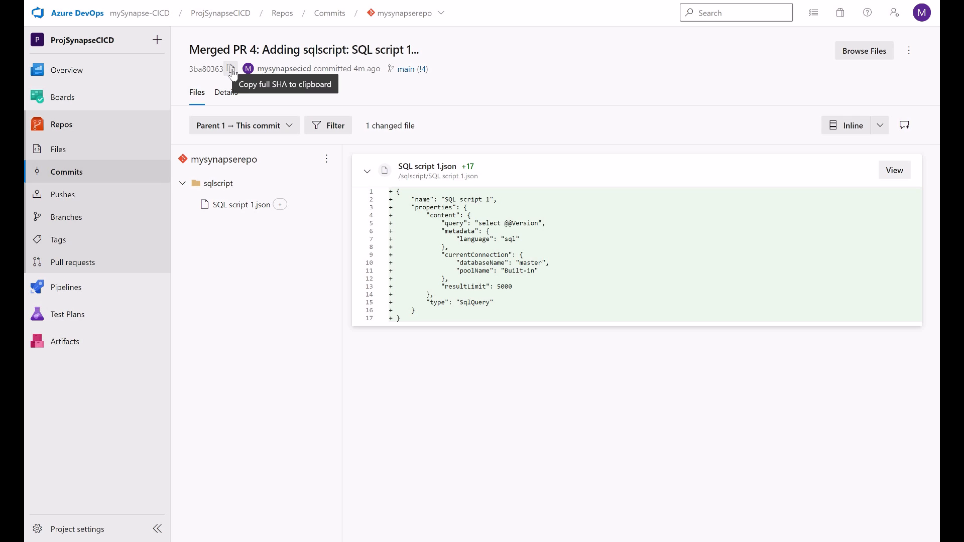
{"action": "left_click", "coordinate": [231, 71]}
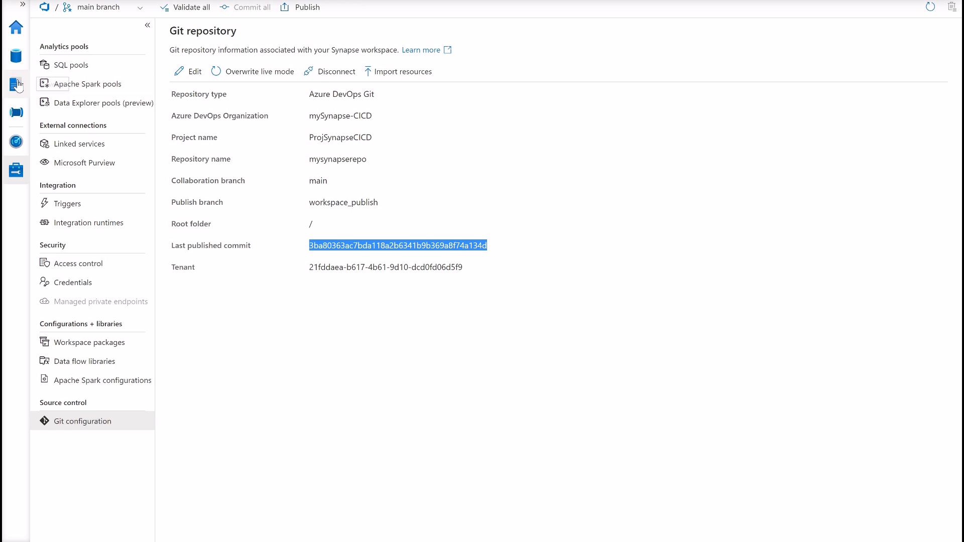
Step: In Synapse Studio, open SQL script 1 and paste the copied commit SHA on line 3, below the query
{"action": "left_click", "coordinate": [24, 84]}
{"action": "left_click", "coordinate": [93, 95]}
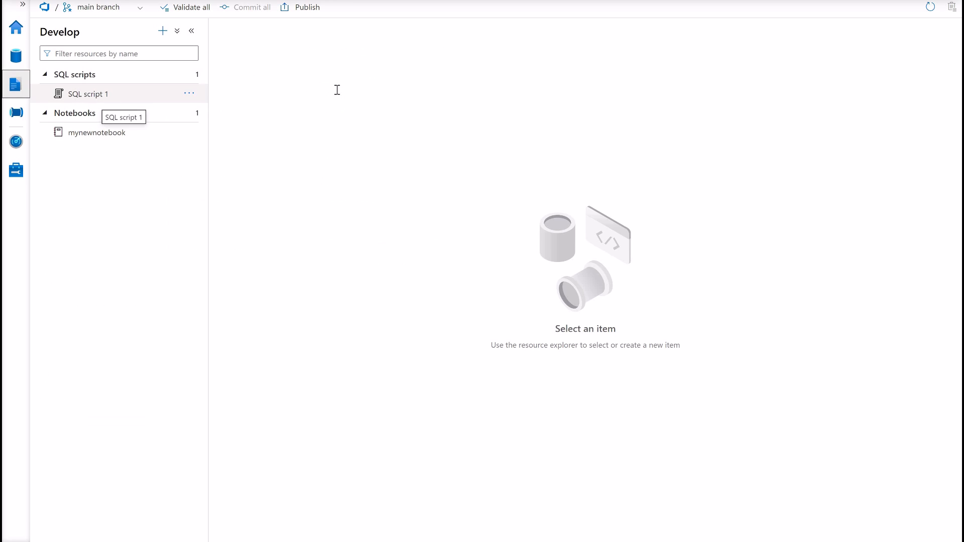
{"action": "left_click", "coordinate": [349, 70]}
{"action": "key", "text": "Return"}
{"action": "key", "text": "Return"}
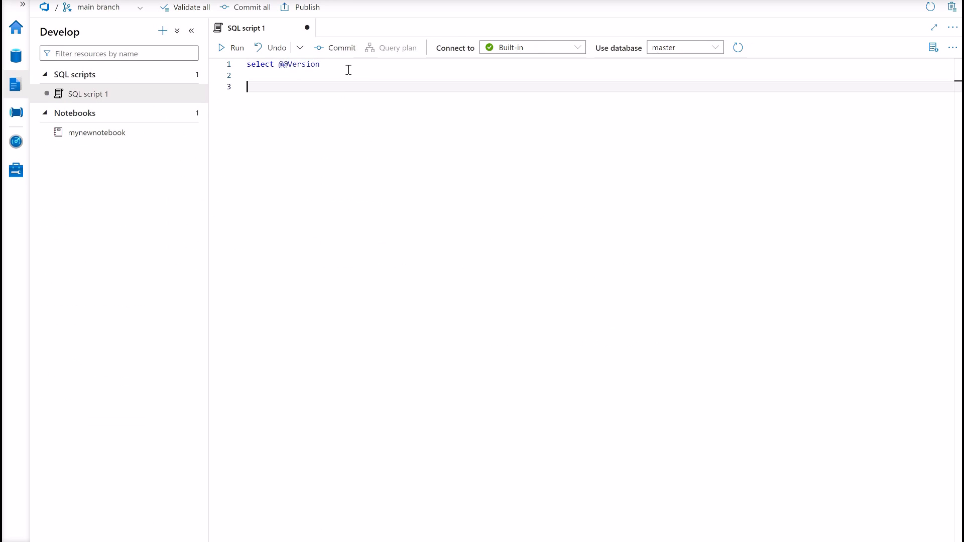
{"action": "key", "text": "ctrl+v"}
Step: Compare the last characters of the pasted SHA with the last published commit in the workspace's Git configuration
{"action": "left_click", "coordinate": [411, 87]}
{"action": "key", "text": "shift+End"}
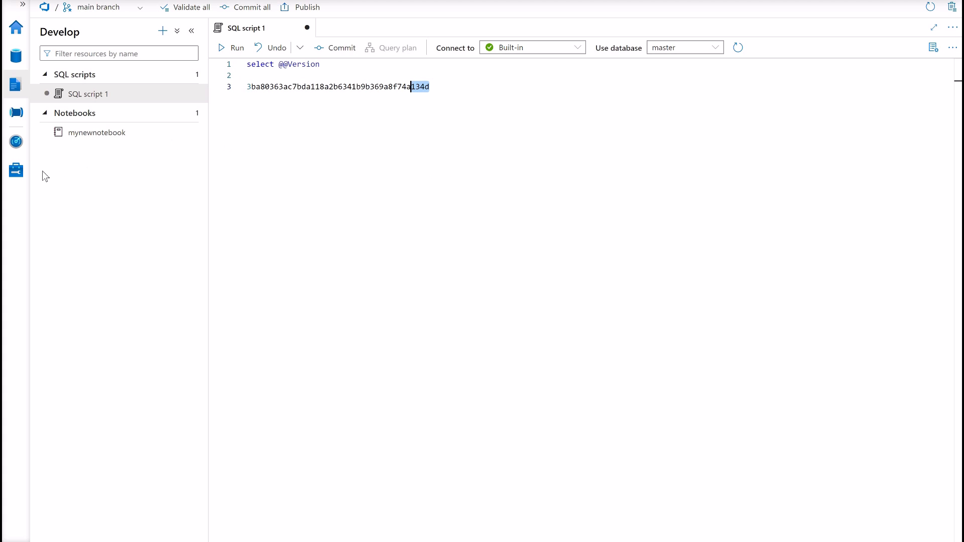
{"action": "left_click", "coordinate": [20, 176]}
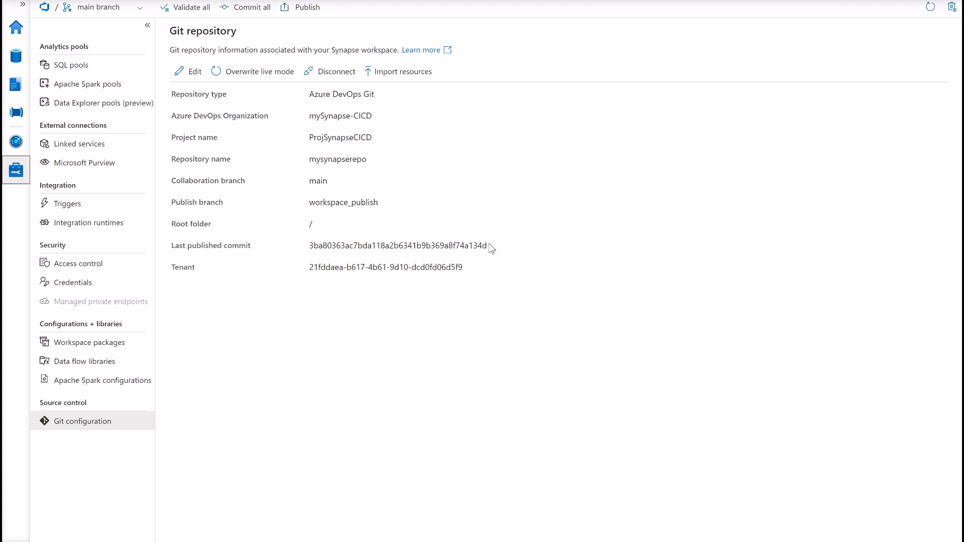
{"action": "left_click_drag", "start_coordinate": [472, 245], "coordinate": [487, 246]}
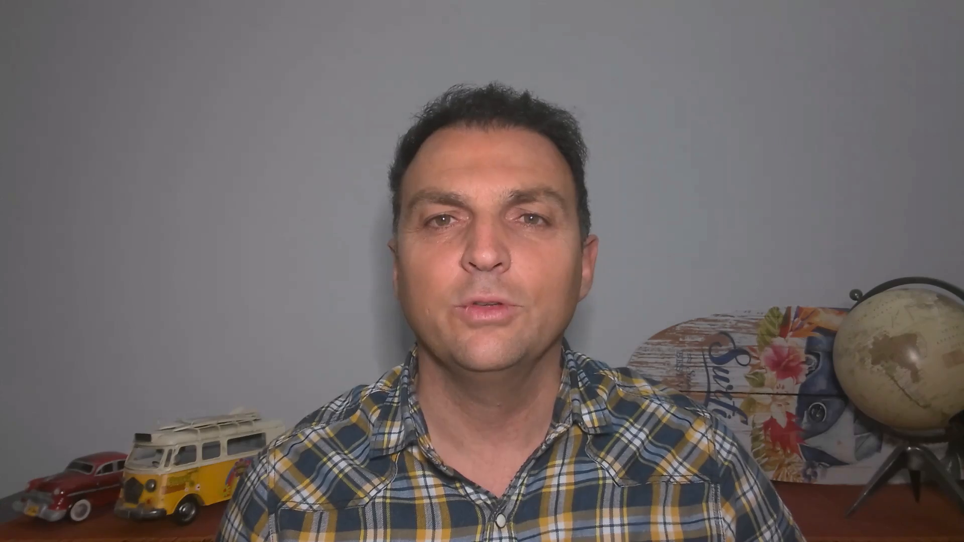